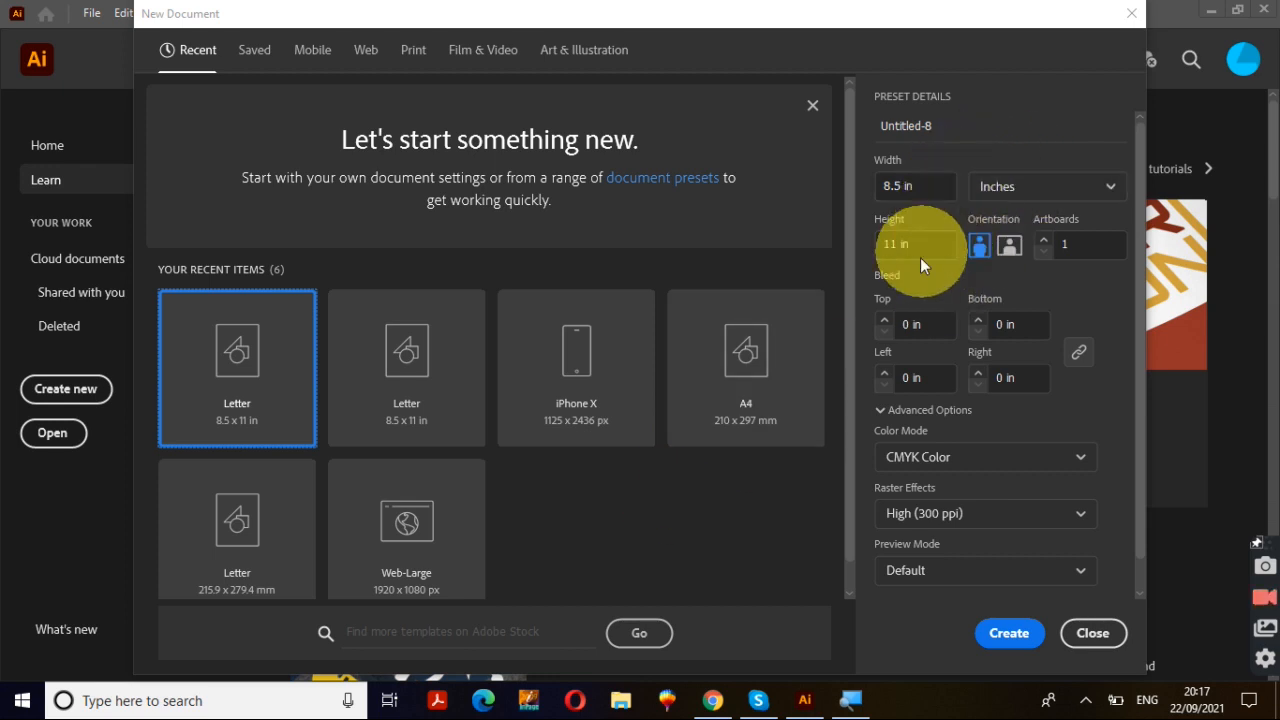
# - Create a new Letter document of 8.5 x 11 in, using inches, CMYK color and 1 artboard
pyautogui.click(1065, 196)
pyautogui.click(1065, 196)
pyautogui.click(1064, 195)
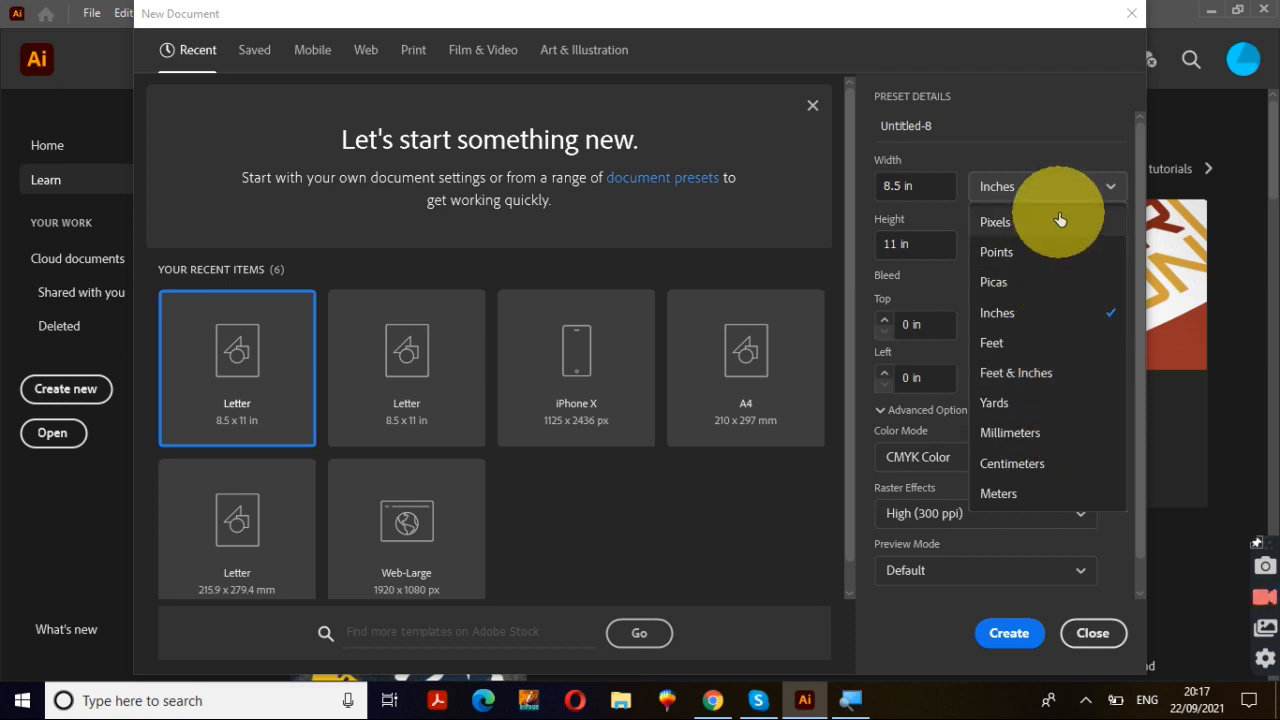
pyautogui.click(1035, 313)
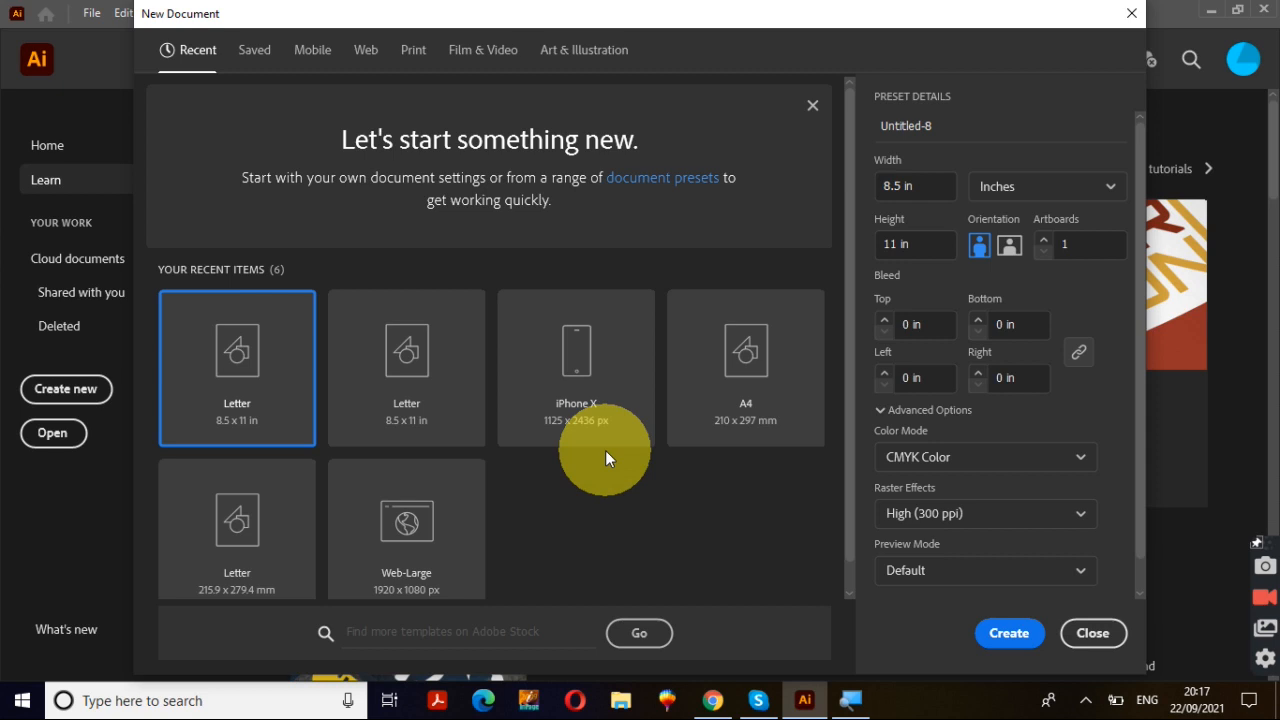
pyautogui.click(402, 372)
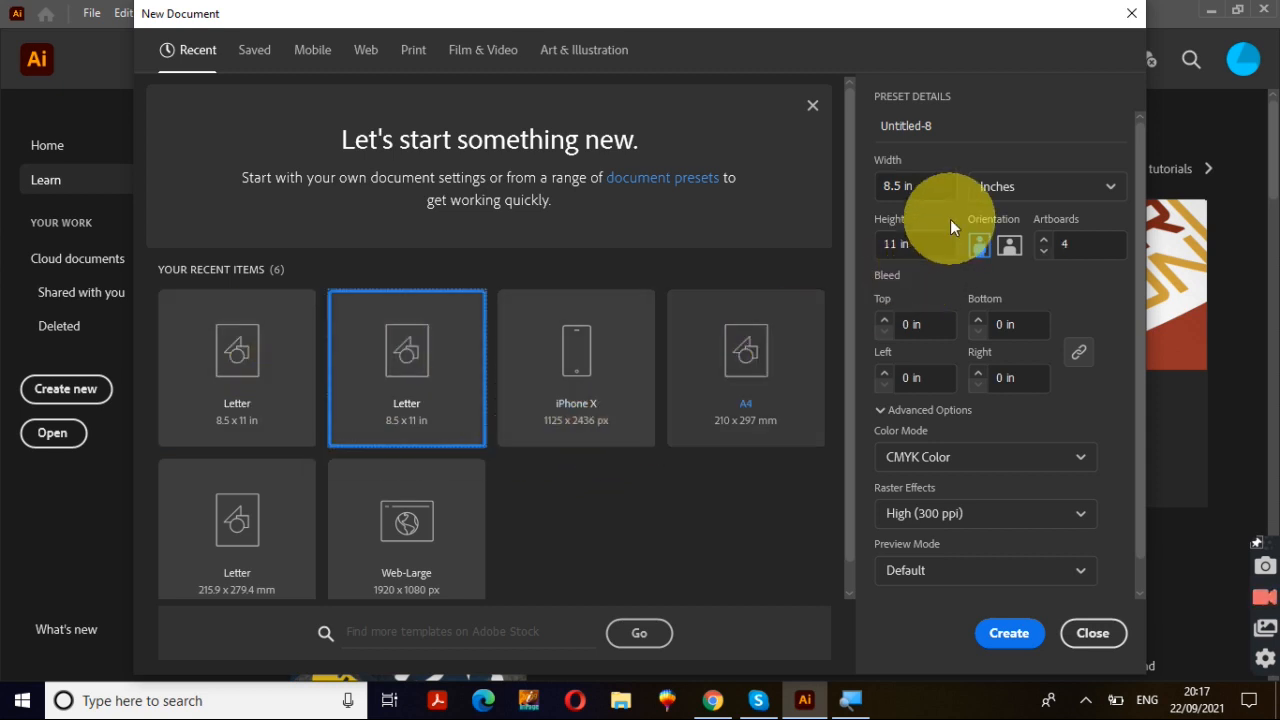
pyautogui.click(1107, 245)
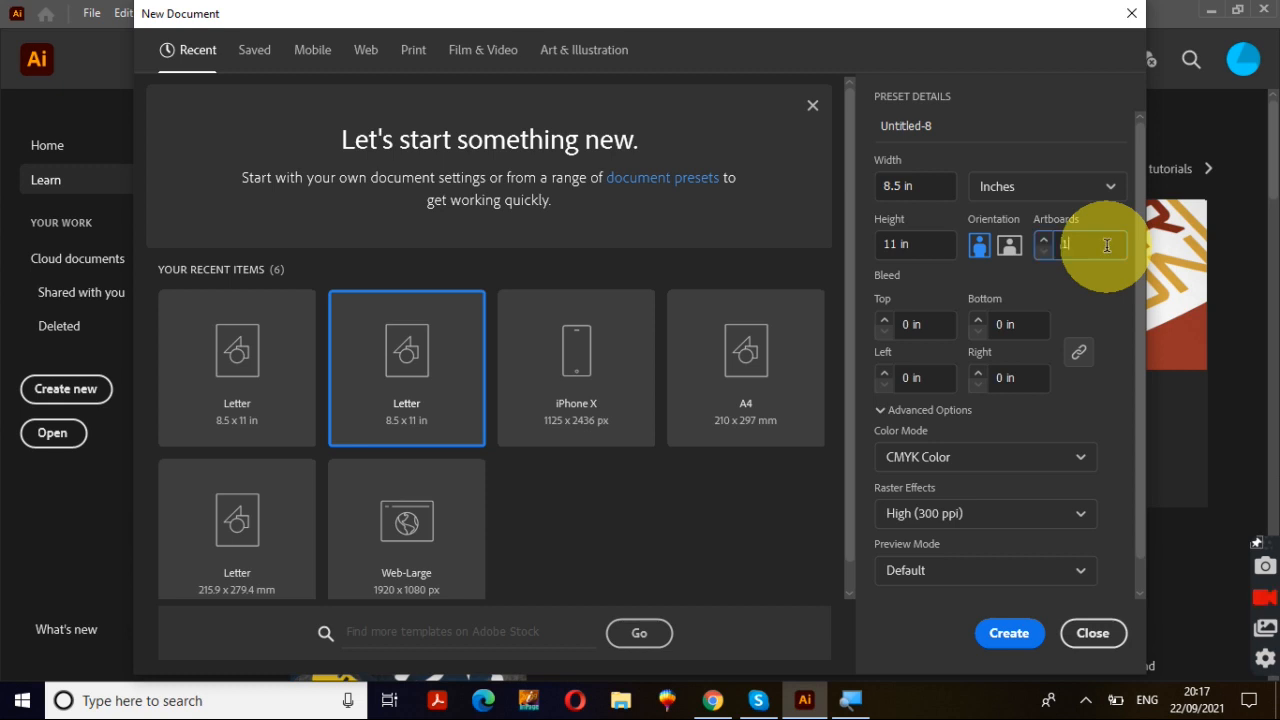
pyautogui.click(1012, 633)
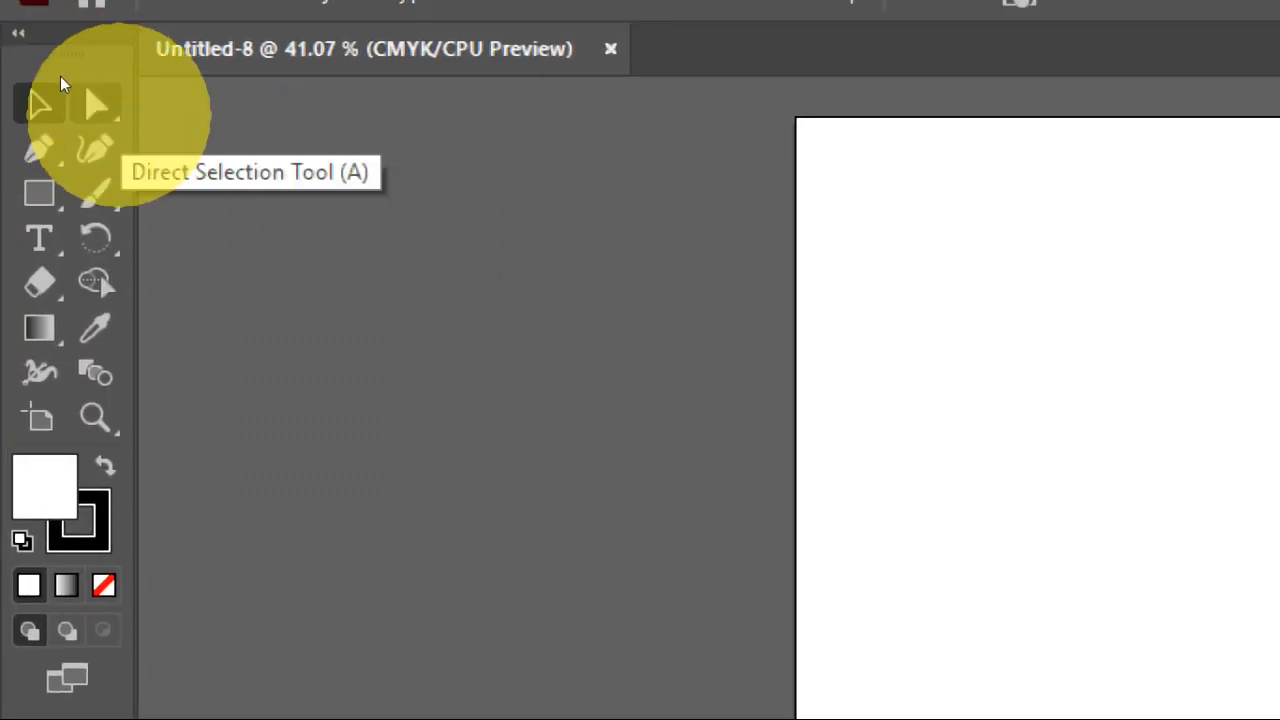
# - Switch the toolbar to a single-column layout and back to two columns
pyautogui.click(96, 104)
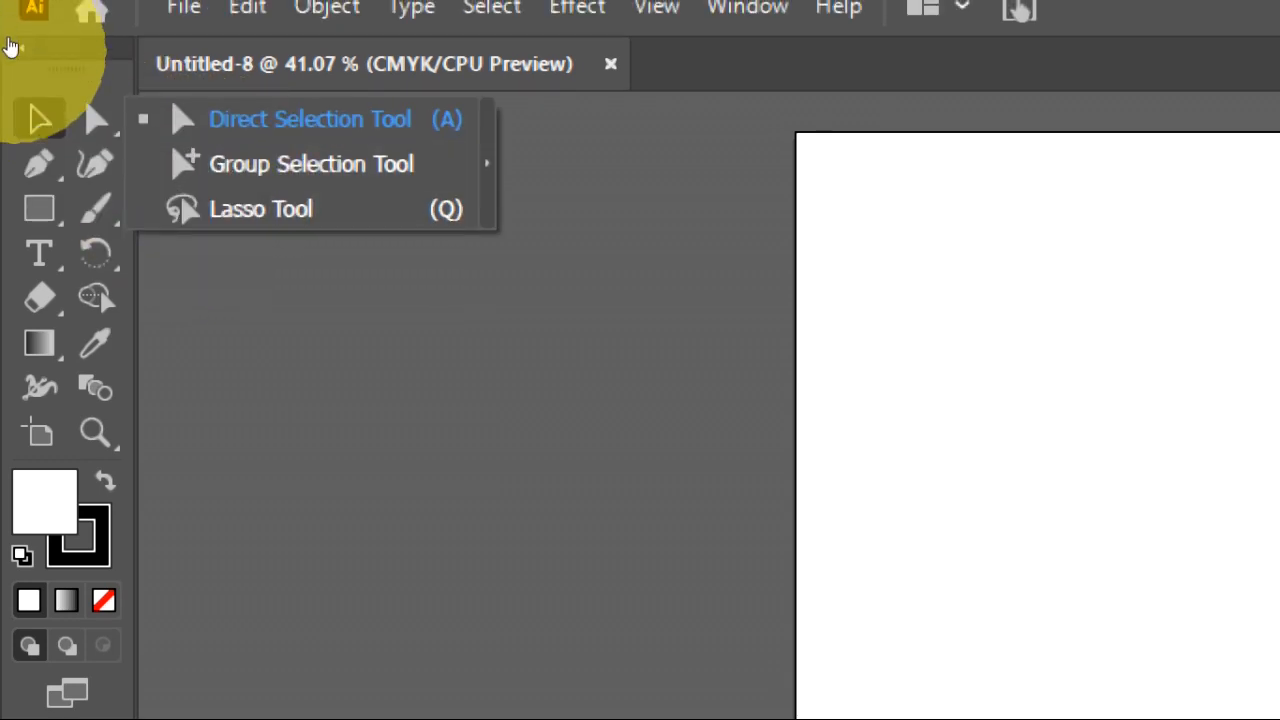
pyautogui.click(12, 32)
pyautogui.click(10, 47)
pyautogui.click(10, 47)
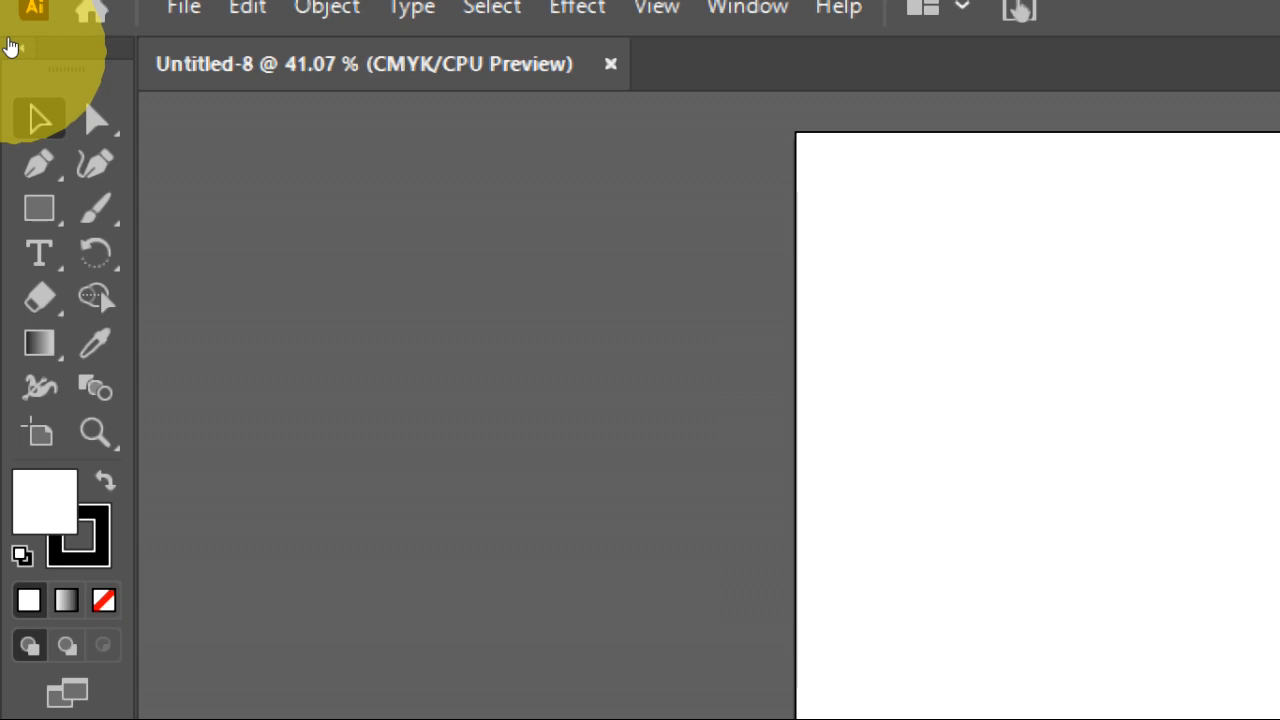
pyautogui.click(10, 47)
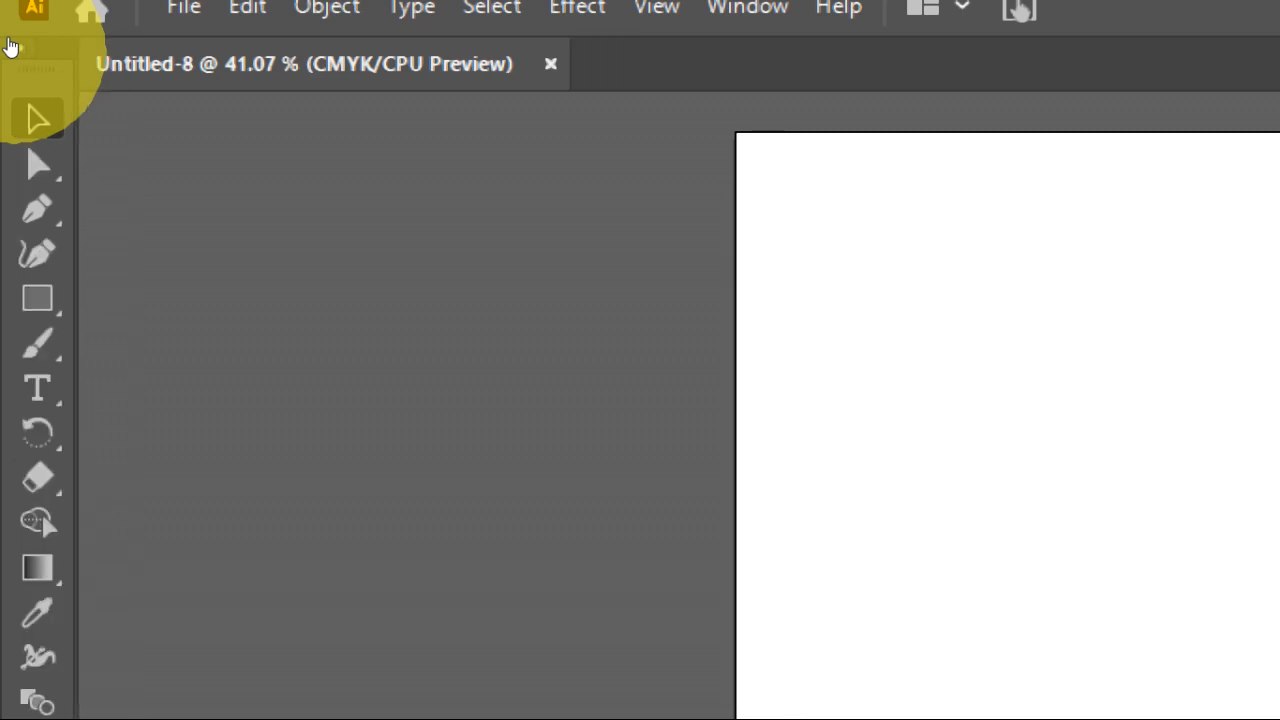
pyautogui.click(10, 47)
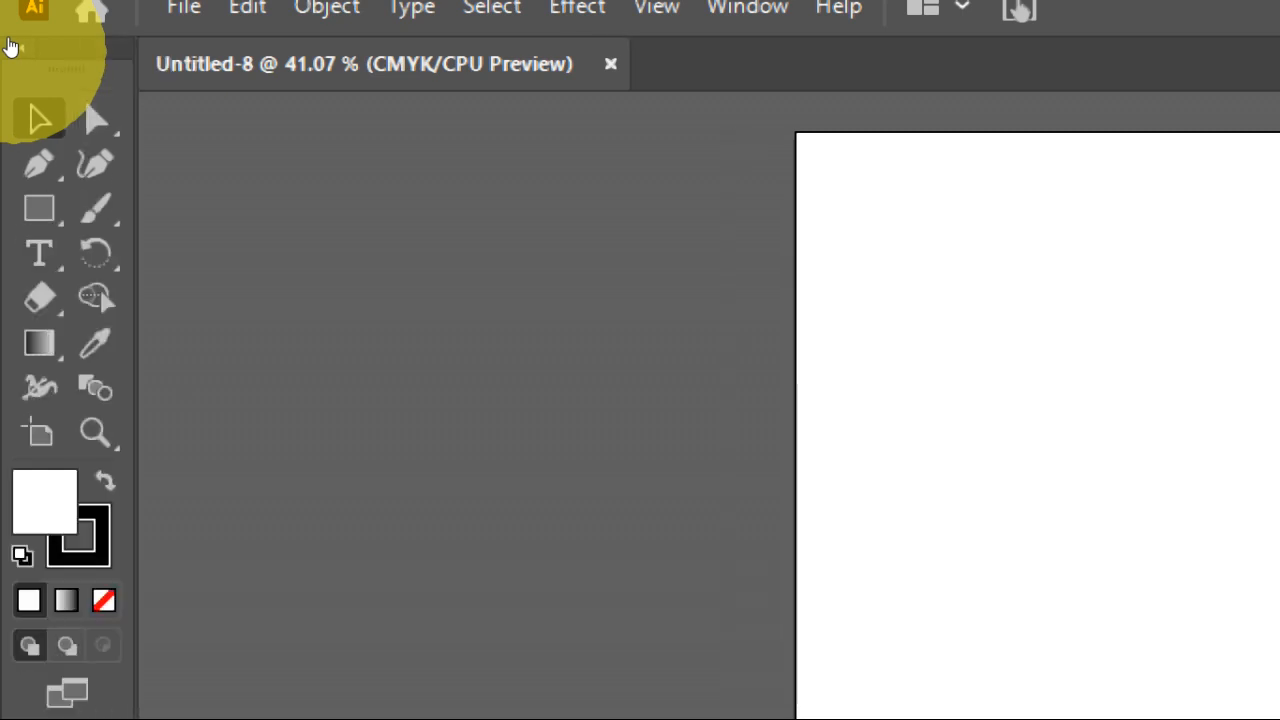
pyautogui.click(10, 47)
pyautogui.click(10, 47)
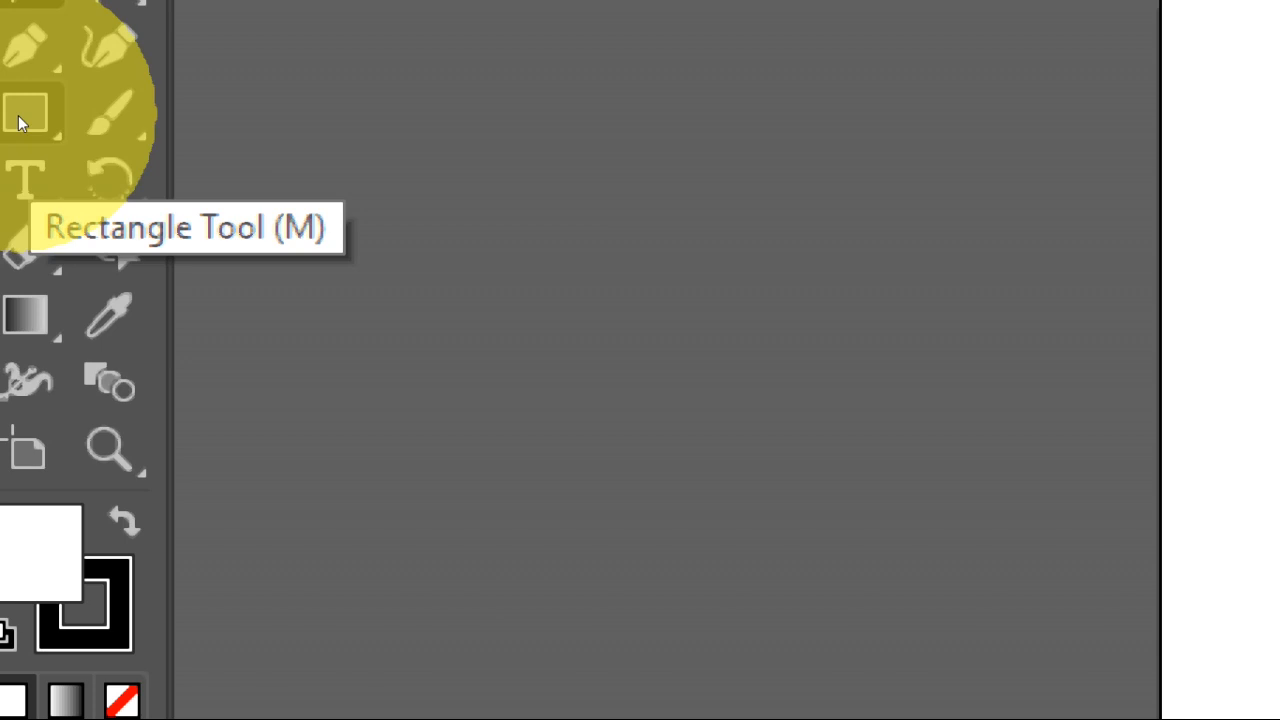
# - Draw a portrait rectangle in the artboard's upper-left corner, plus a large and a small square near its middle
pyautogui.click(18, 116)
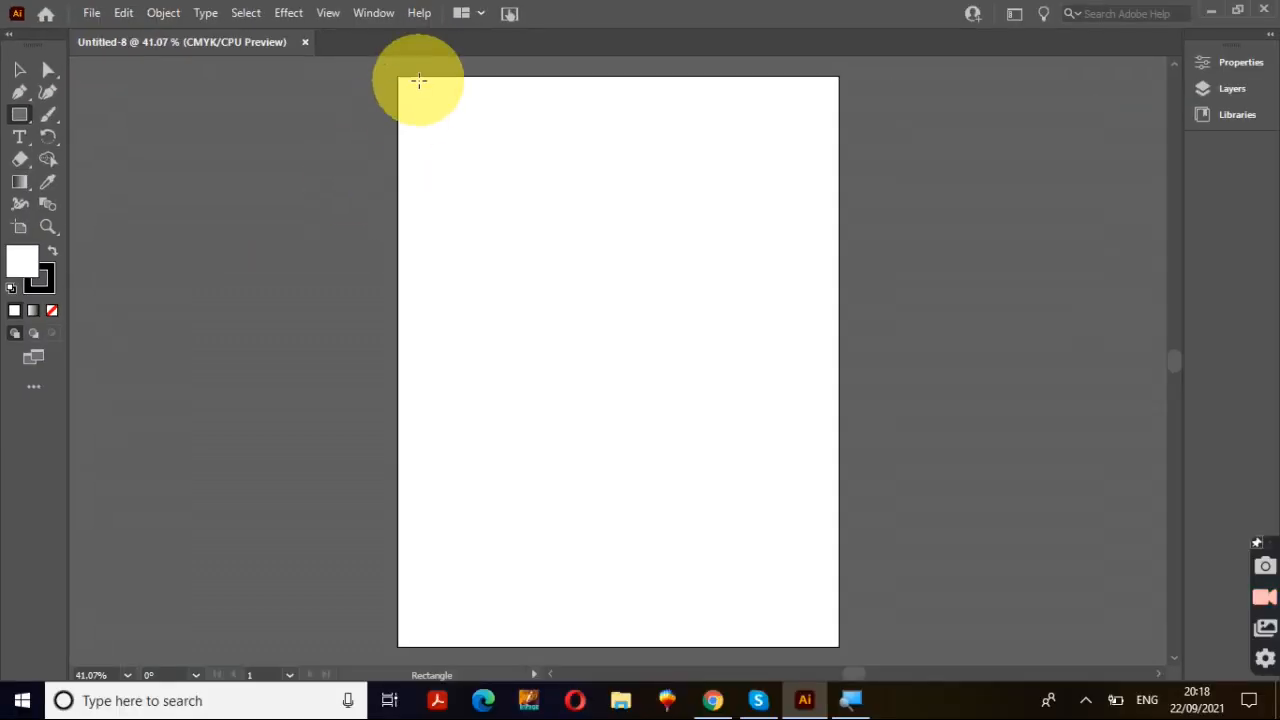
pyautogui.moveTo(424, 98); pyautogui.dragTo(571, 265)
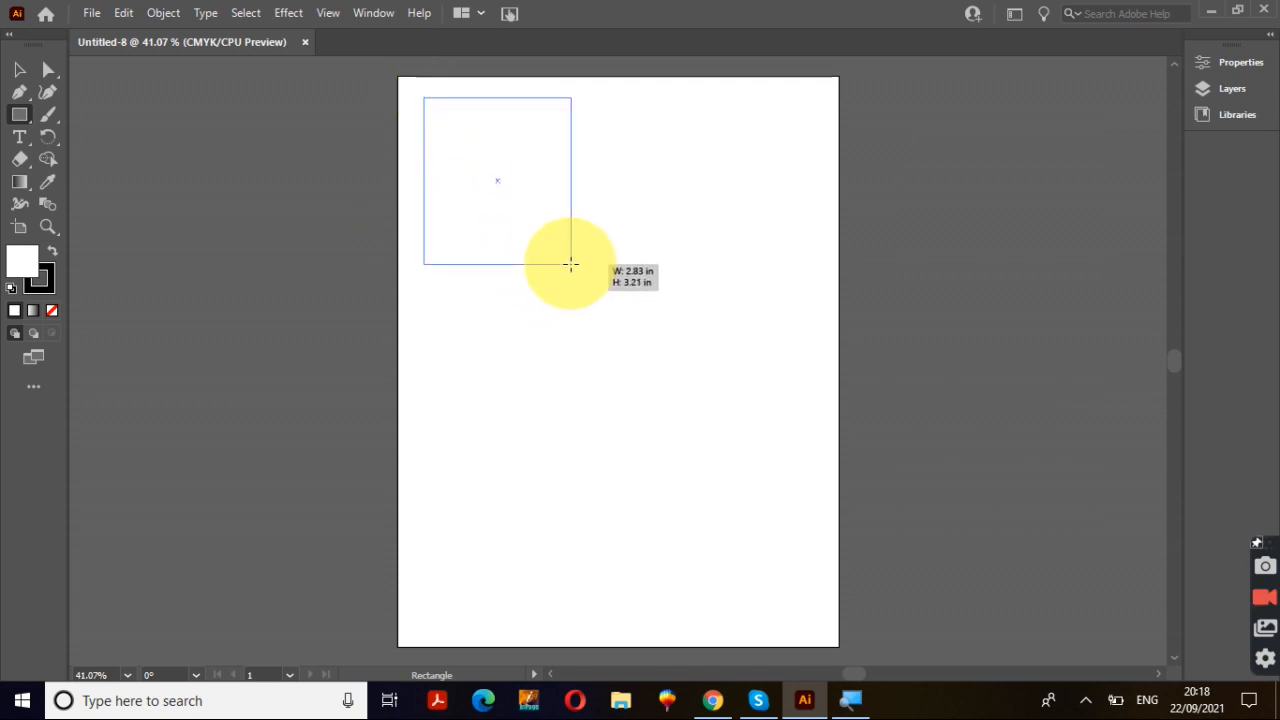
pyautogui.moveTo(571, 265); pyautogui.dragTo(521, 228)
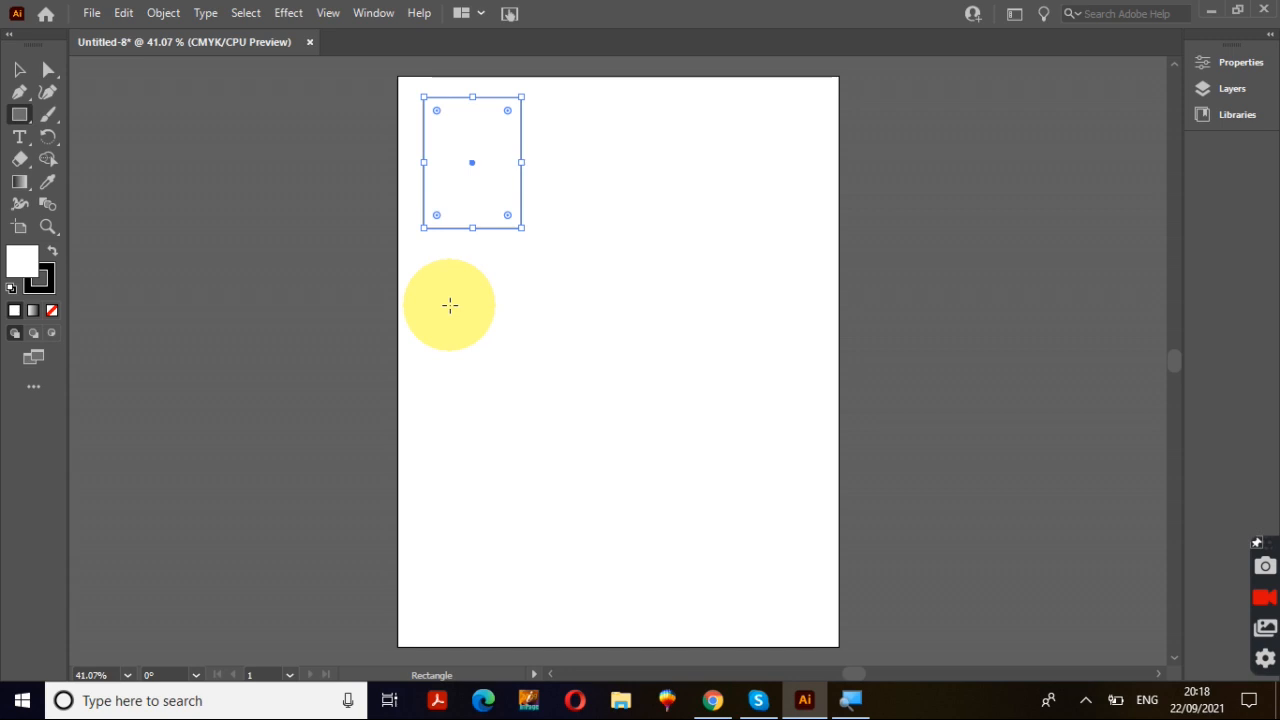
pyautogui.moveTo(450, 305); pyautogui.dragTo(614, 389)
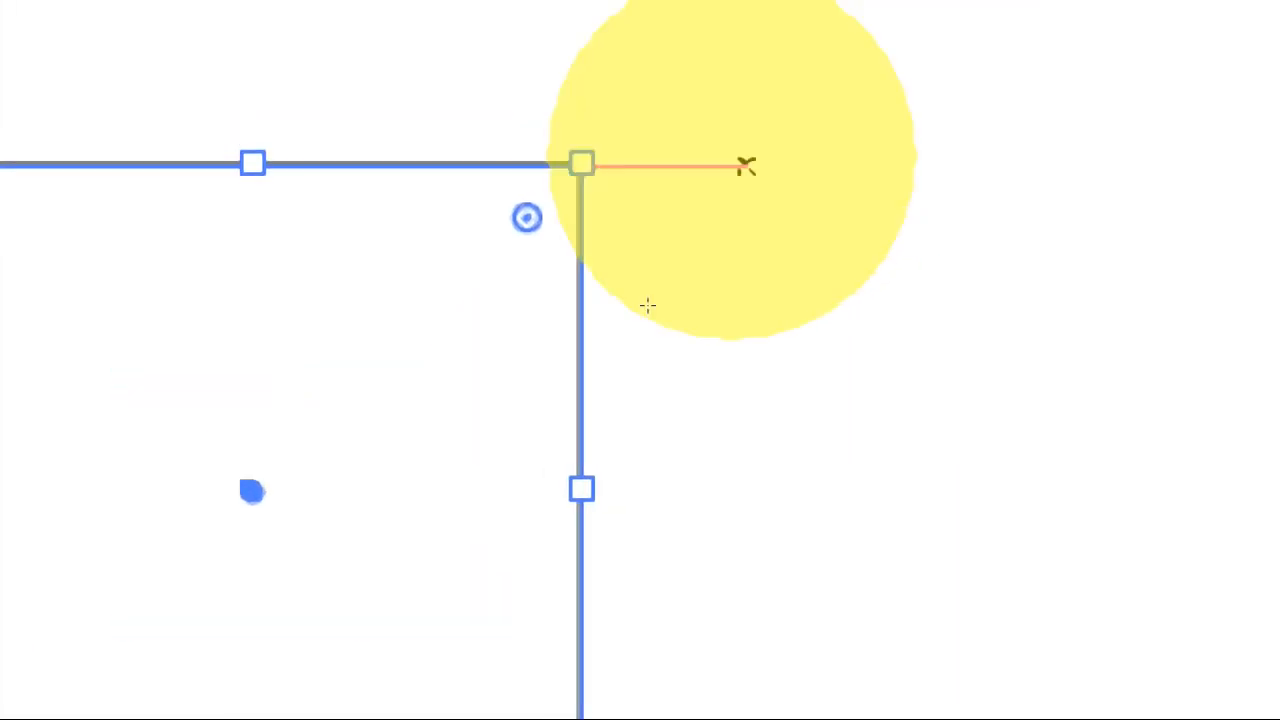
pyautogui.moveTo(756, 190)
pyautogui.mouseDown()
pyautogui.moveTo(808, 283)
pyautogui.moveTo(760, 190)
pyautogui.moveTo(1001, 435)
pyautogui.mouseUp()
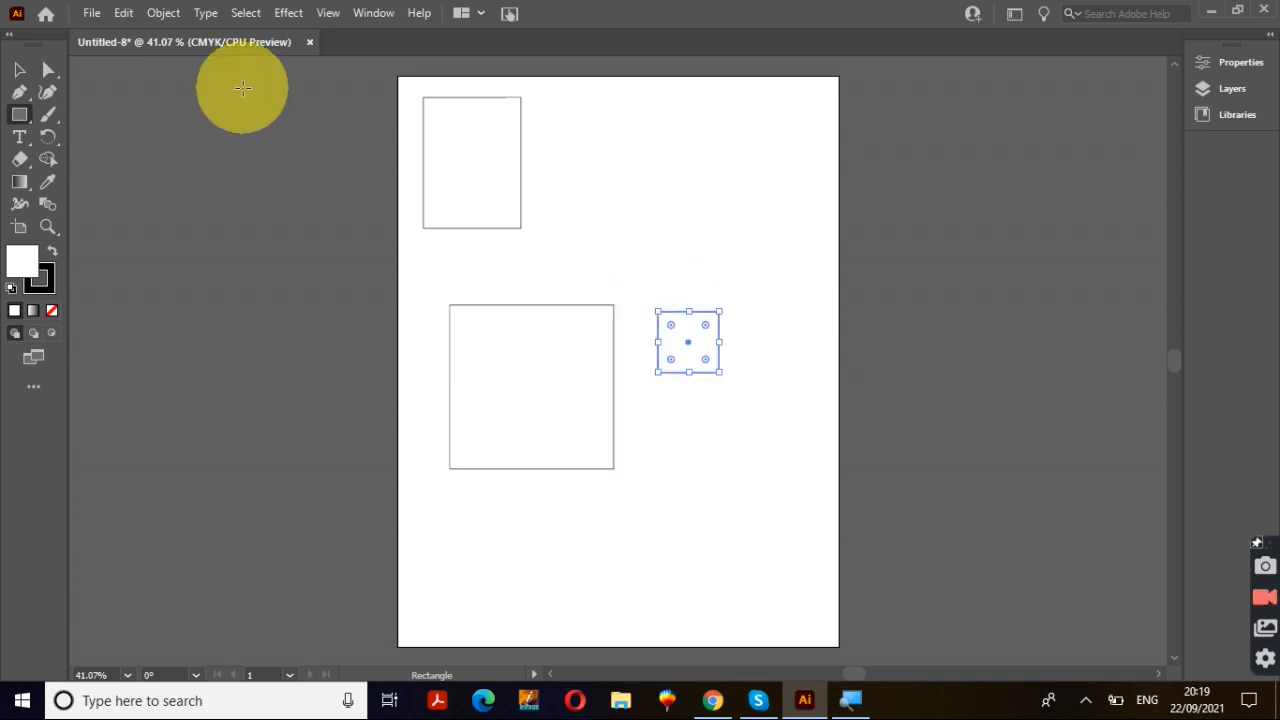
# - Draw a wide rectangle near the artboard's top, a portrait one over the small square, and a tall one overlapping the middle shapes
pyautogui.moveTo(548, 132); pyautogui.dragTo(765, 229)
pyautogui.moveTo(773, 331); pyautogui.dragTo(648, 491)
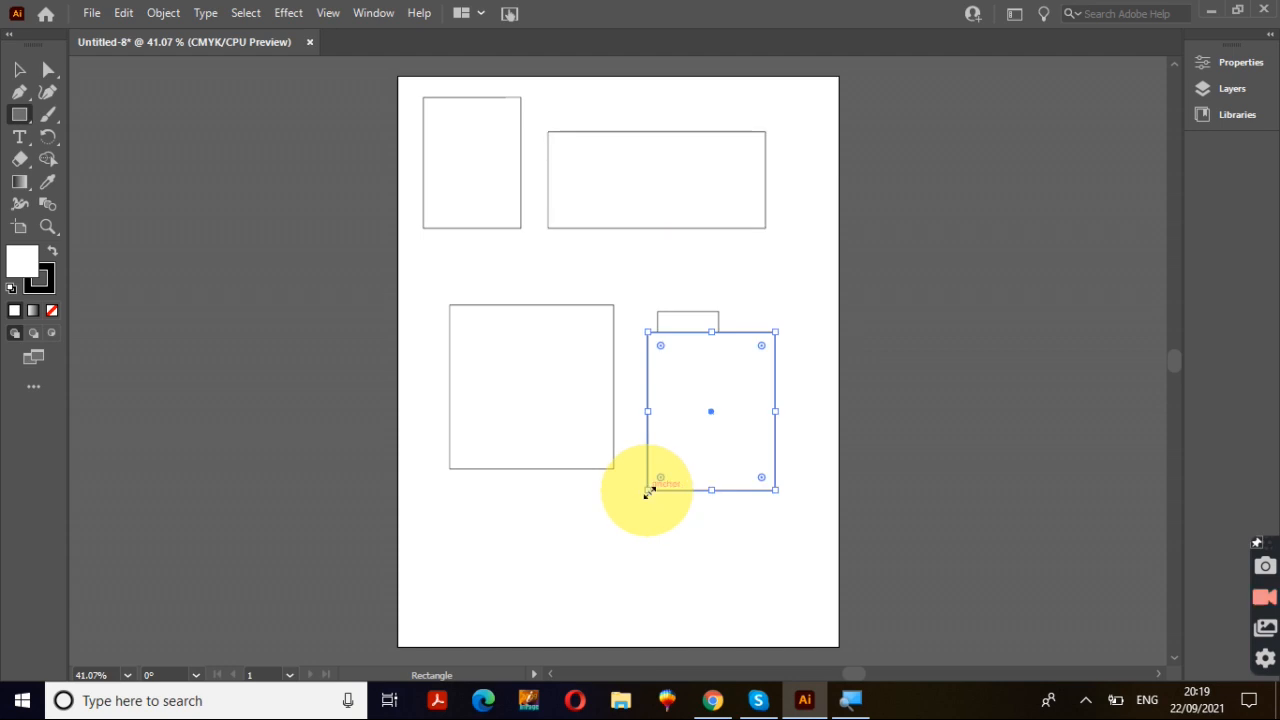
pyautogui.moveTo(602, 258)
pyautogui.mouseDown()
pyautogui.moveTo(674, 283)
pyautogui.moveTo(700, 448)
pyautogui.mouseUp()
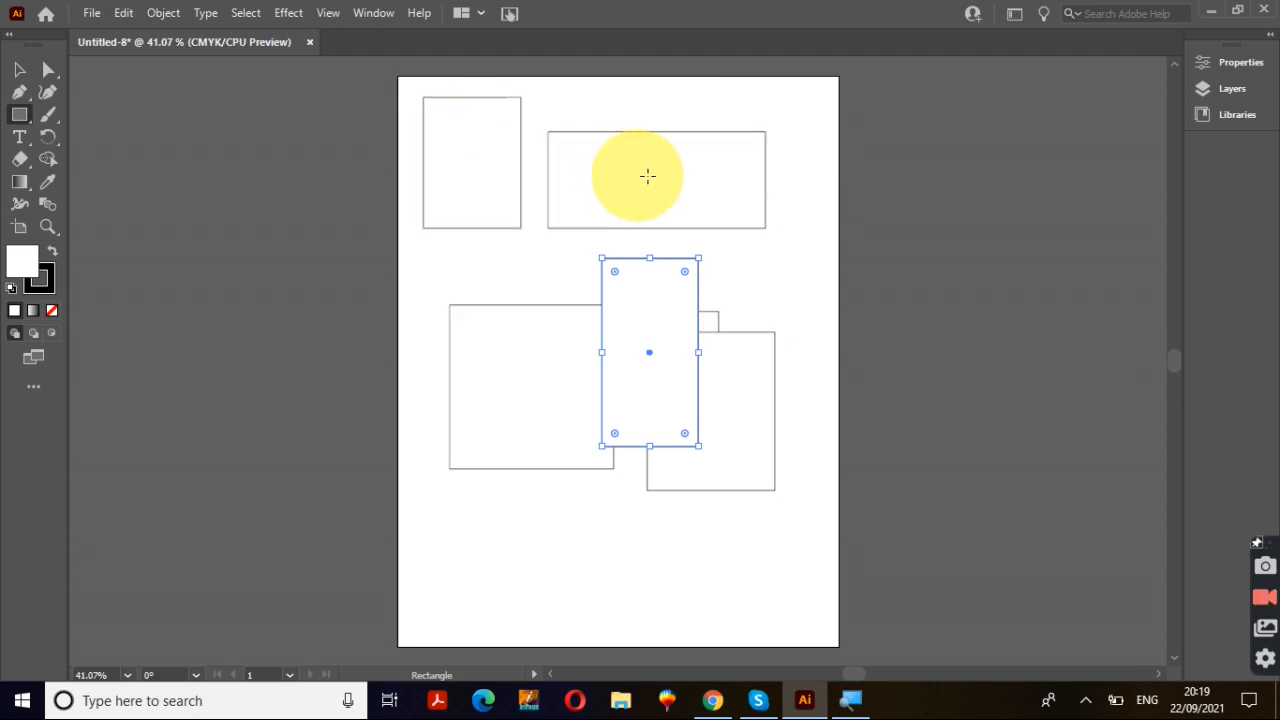
# - Try creating a rectangle by exact size, 25 in wide and 25 in high, and undo it
pyautogui.click(674, 176)
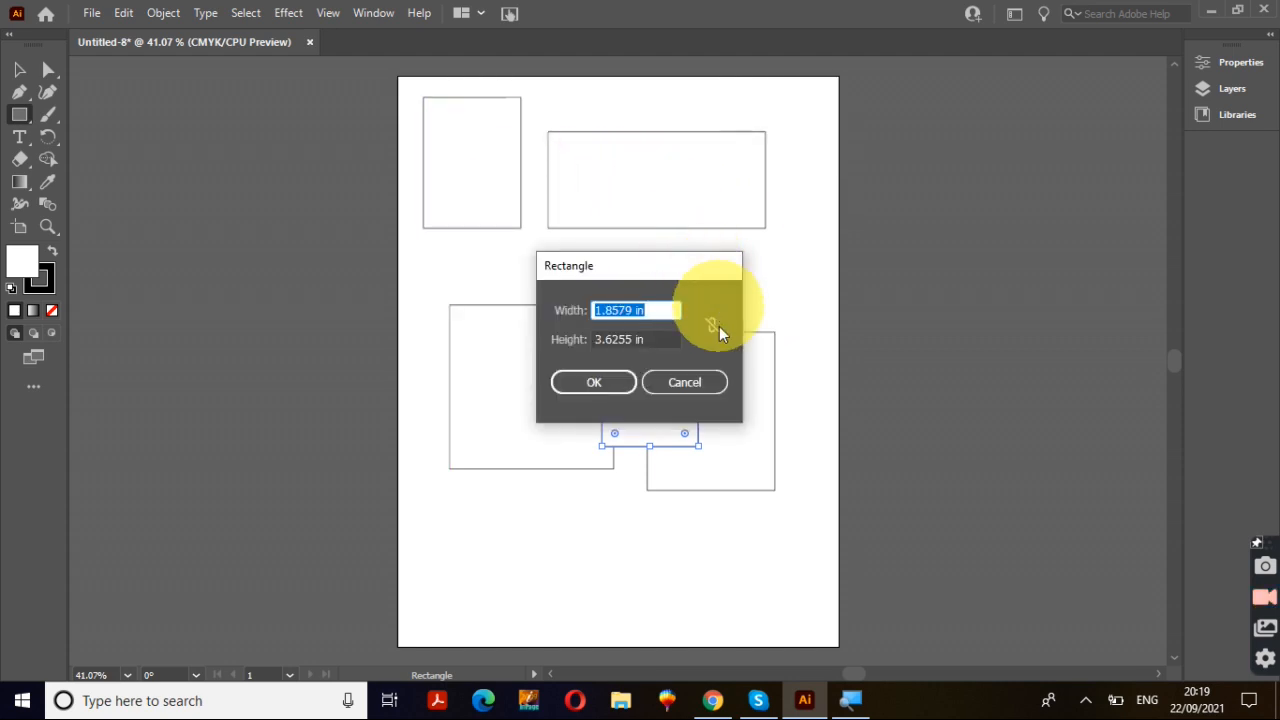
pyautogui.click(700, 383)
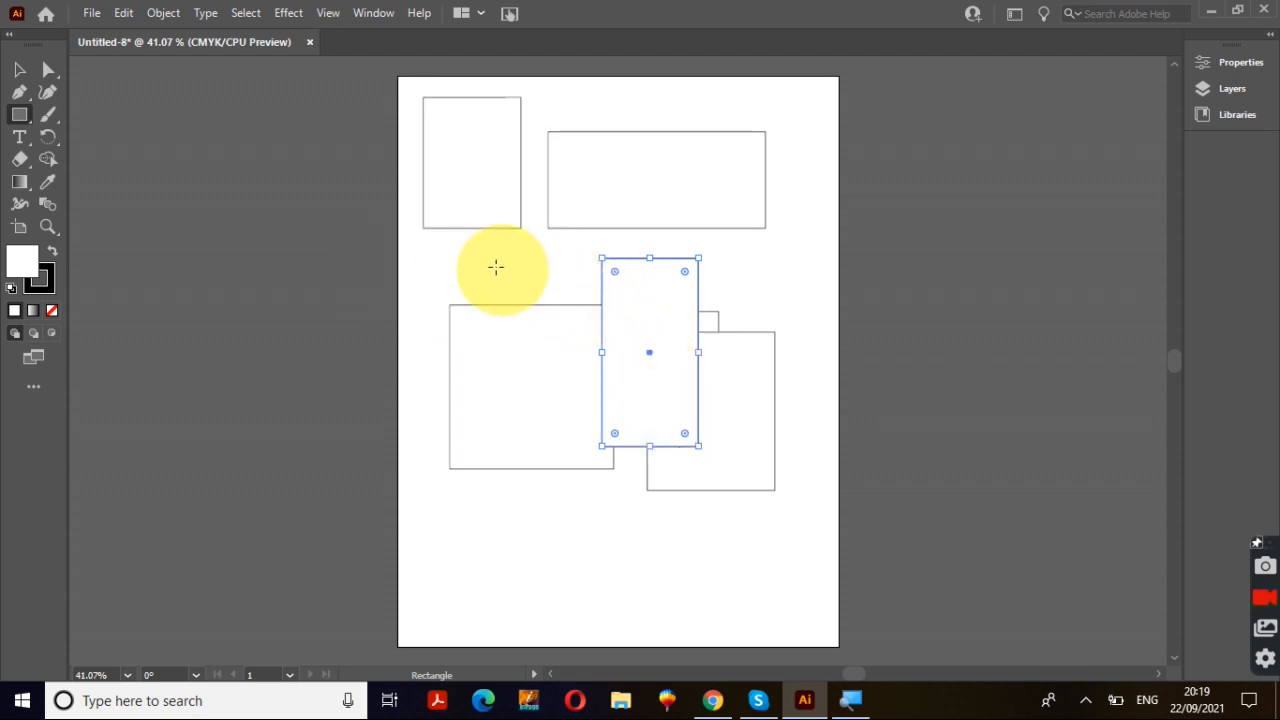
pyautogui.click(485, 265)
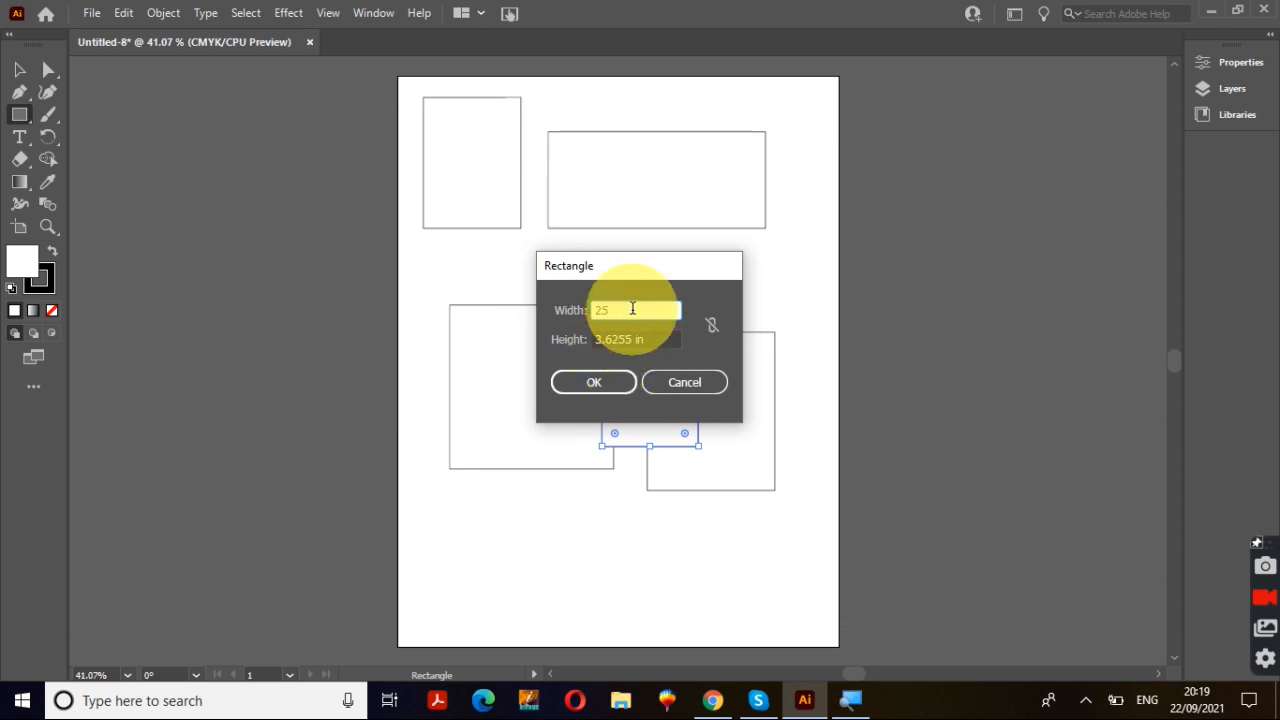
pyautogui.press('Tab')
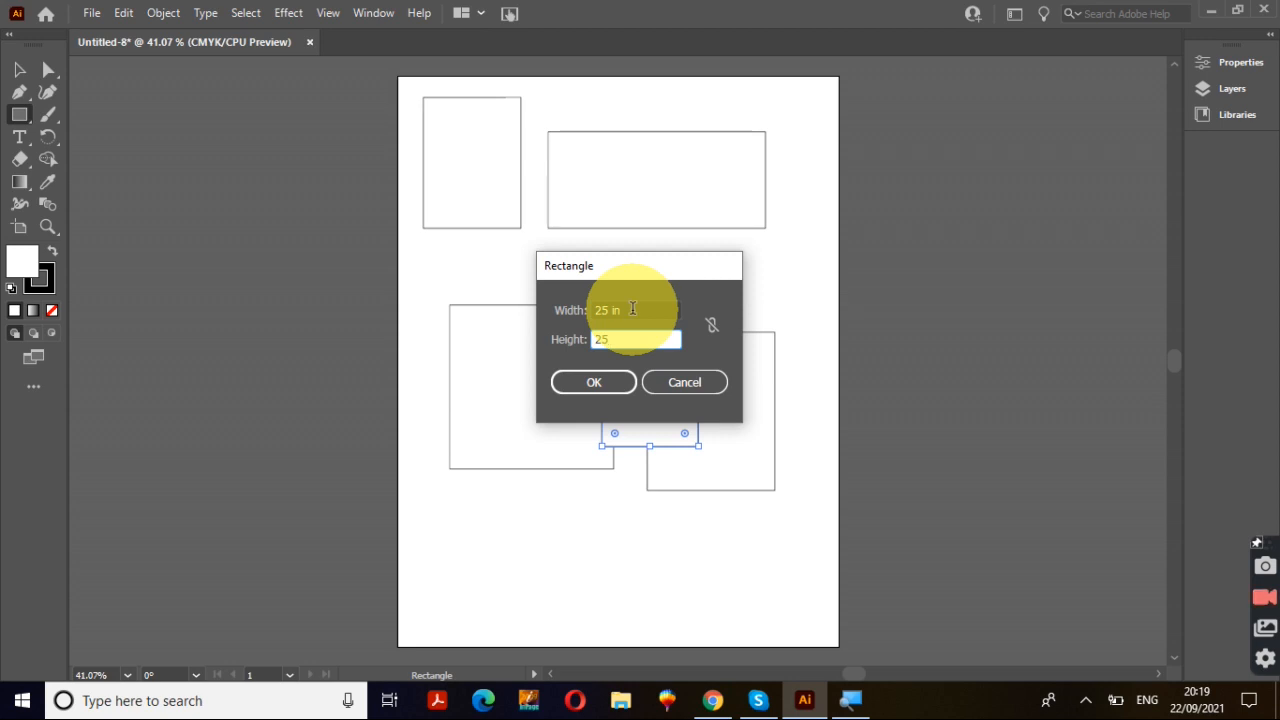
pyautogui.write('25')
pyautogui.press('Return')
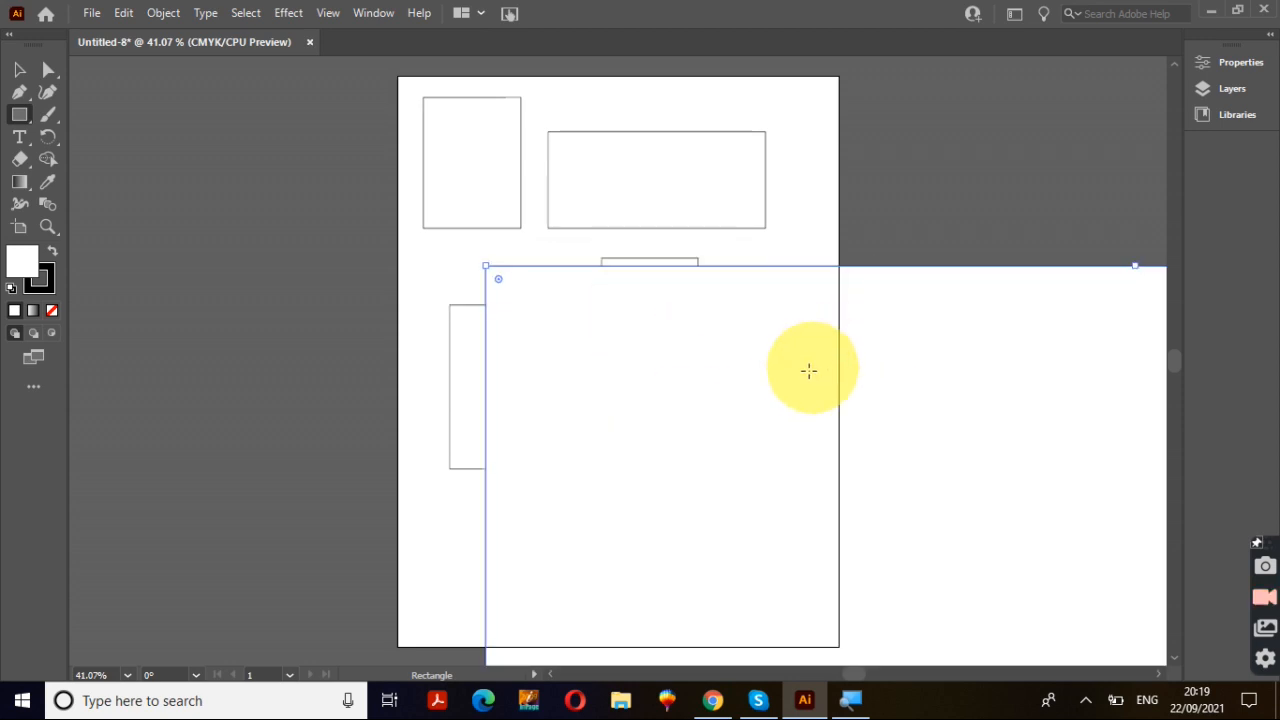
pyautogui.hotkey('ctrl', 'z')
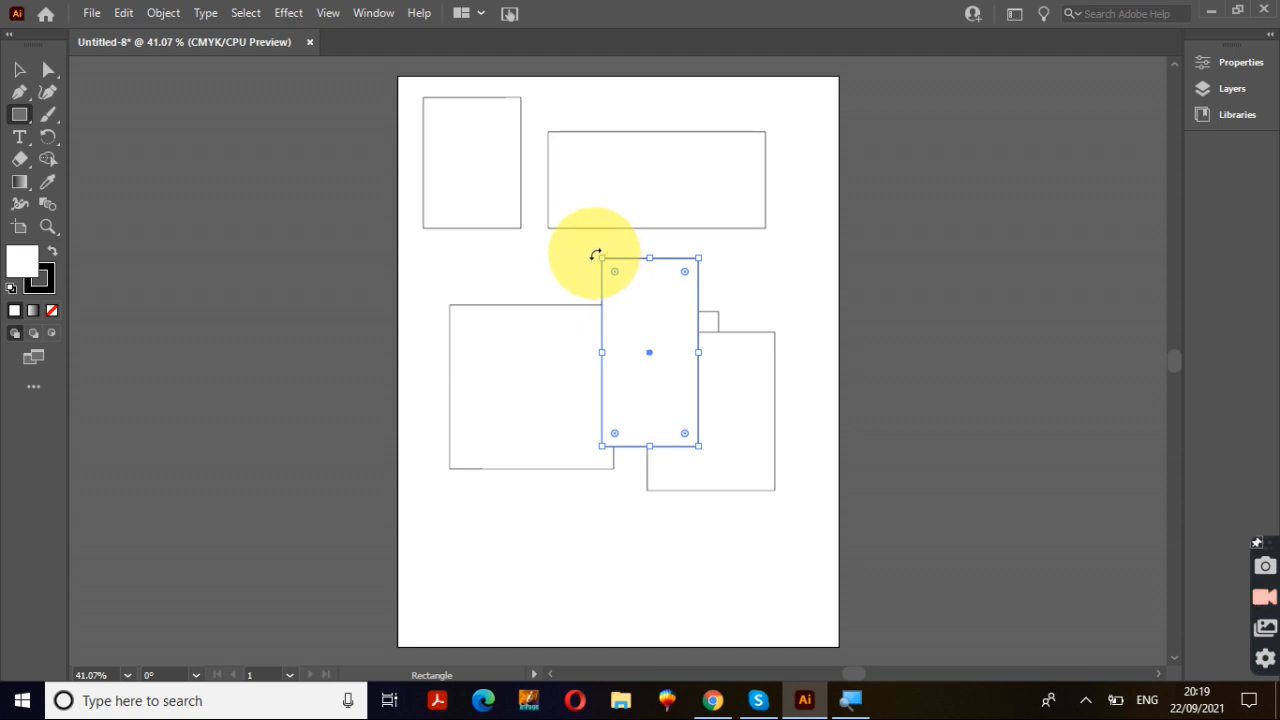
# - Rotate the tall rectangle counterclockwise and delete all shapes from the artboard
pyautogui.moveTo(594, 254); pyautogui.dragTo(529, 263)
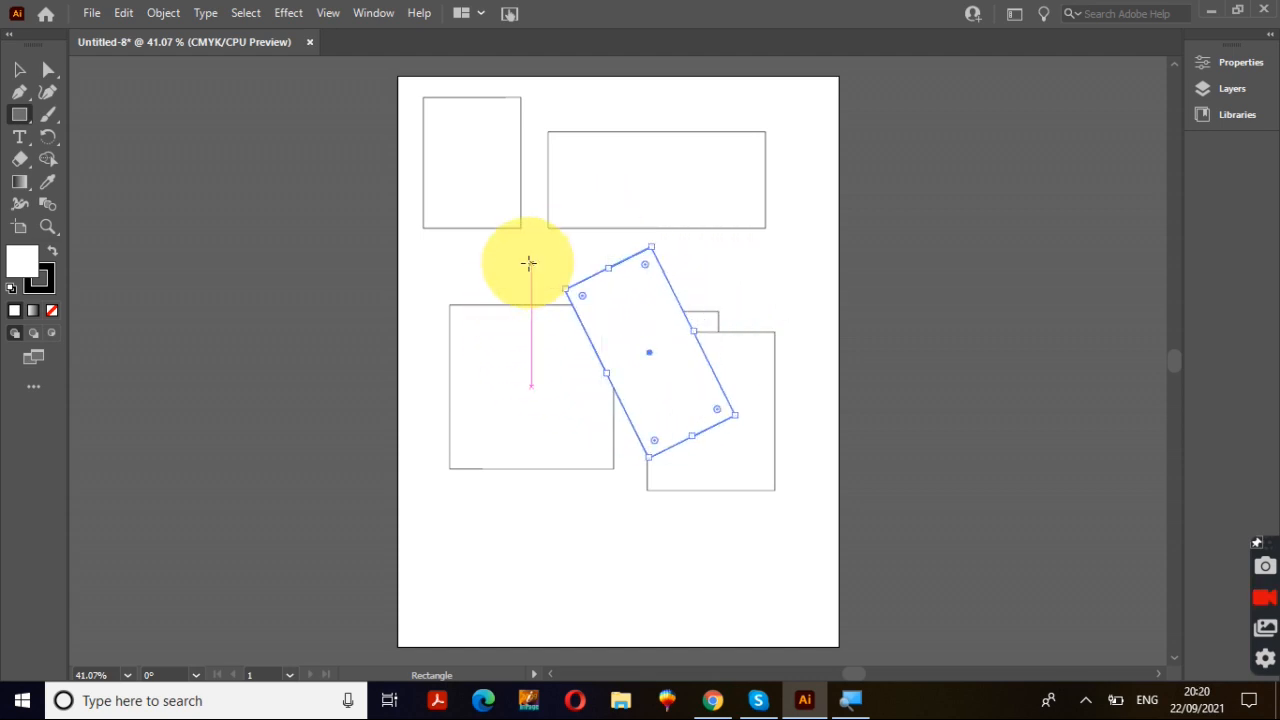
pyautogui.hotkey('ctrl', 'a')
pyautogui.press('Delete')
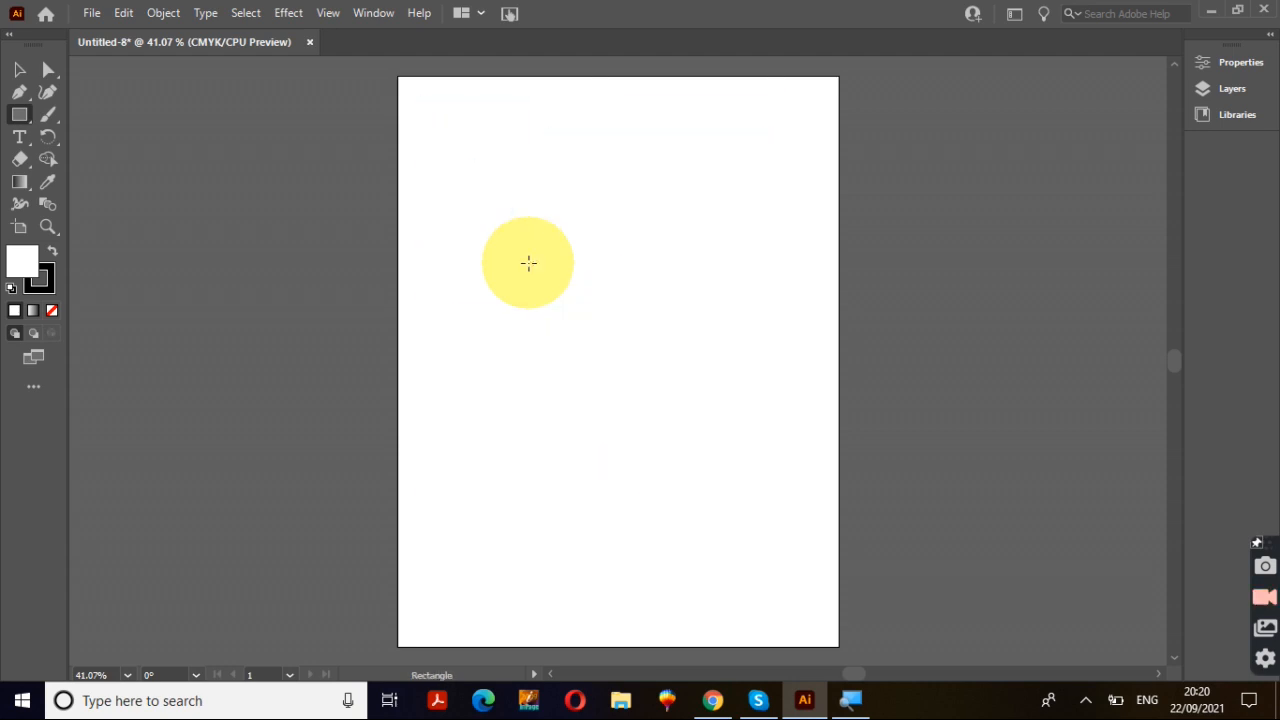
# - Draw a large, nearly square rectangle in the upper part of the artboard and give all its corners a slight rounding
pyautogui.moveTo(471, 123); pyautogui.dragTo(665, 310)
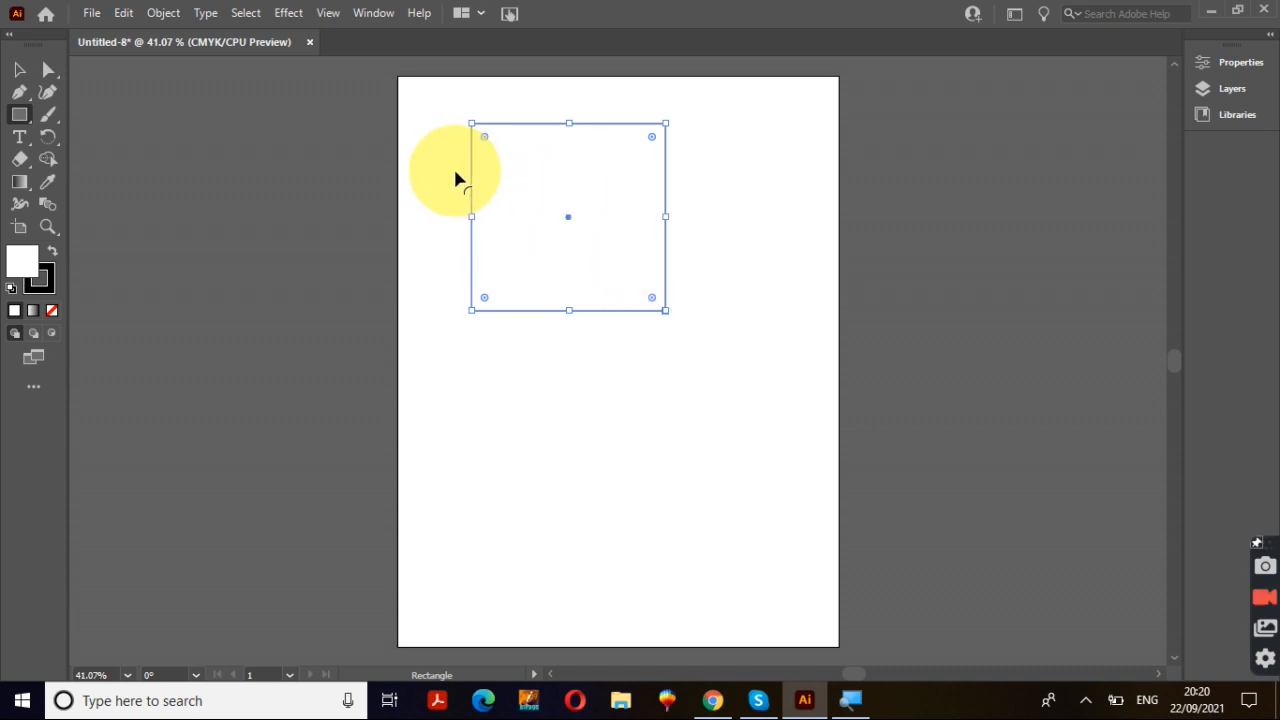
pyautogui.click(20, 70)
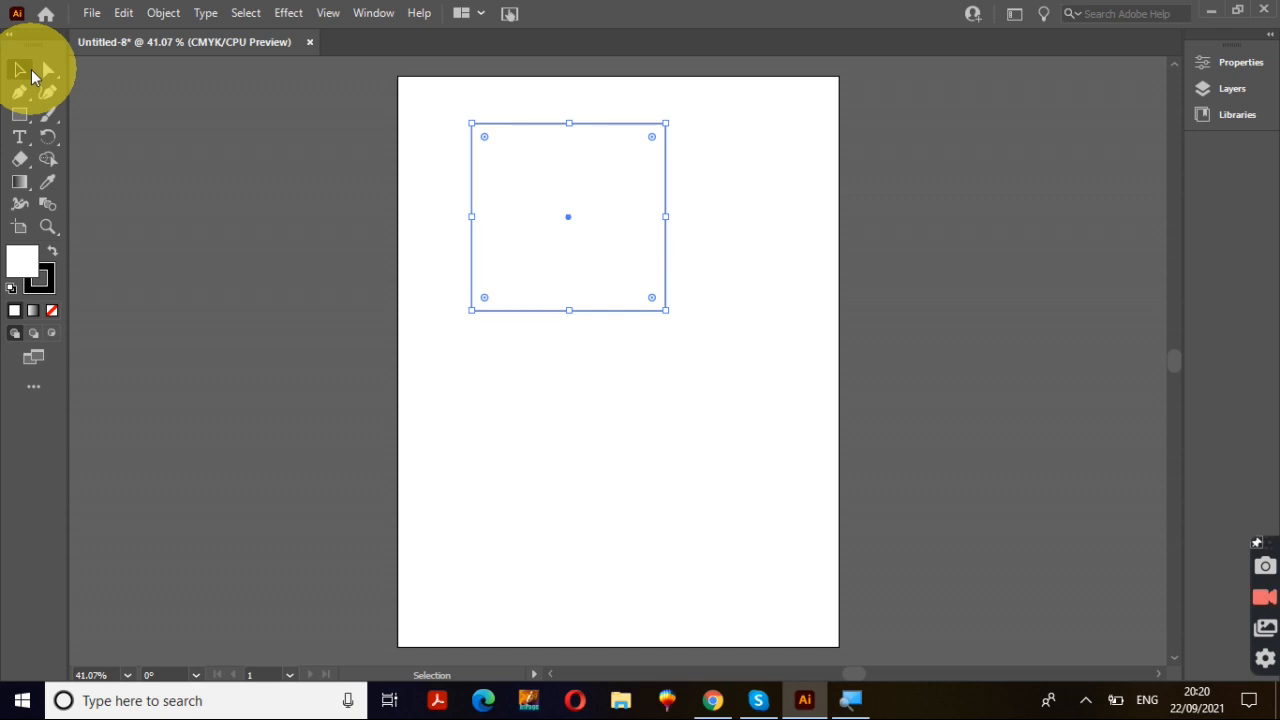
pyautogui.moveTo(584, 191); pyautogui.dragTo(531, 184)
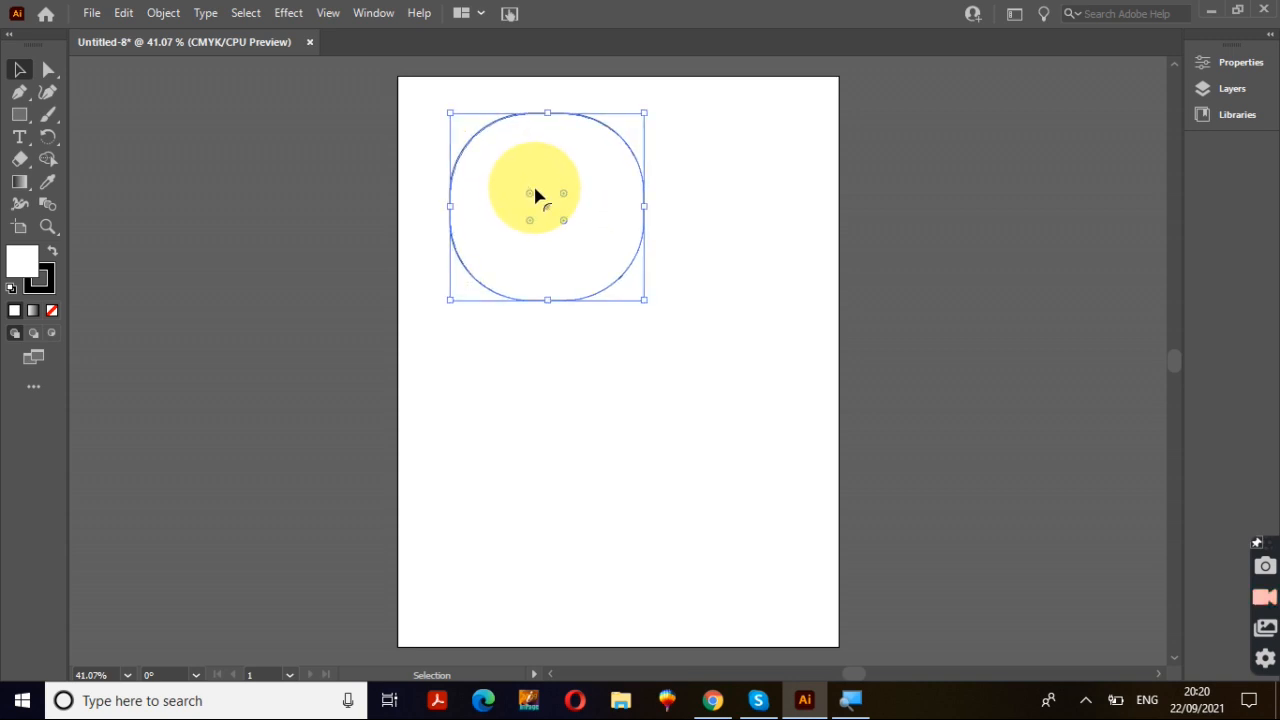
pyautogui.click(678, 189)
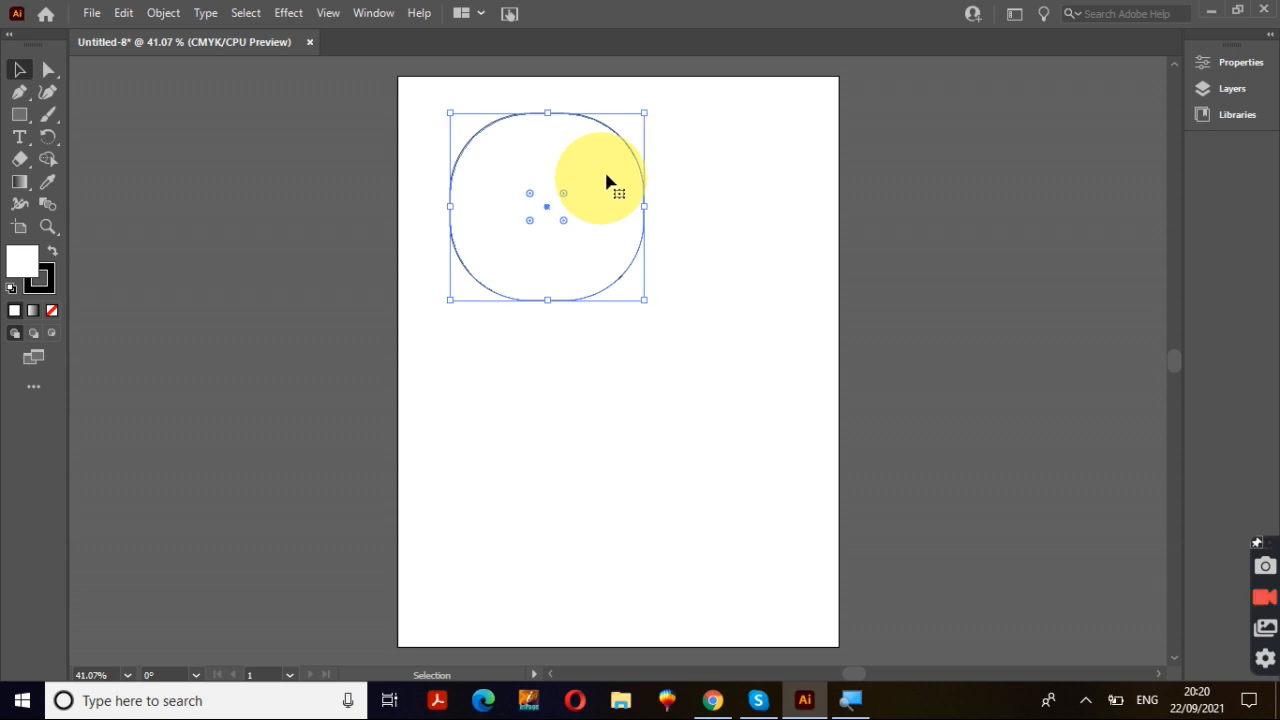
pyautogui.moveTo(563, 197); pyautogui.dragTo(615, 121)
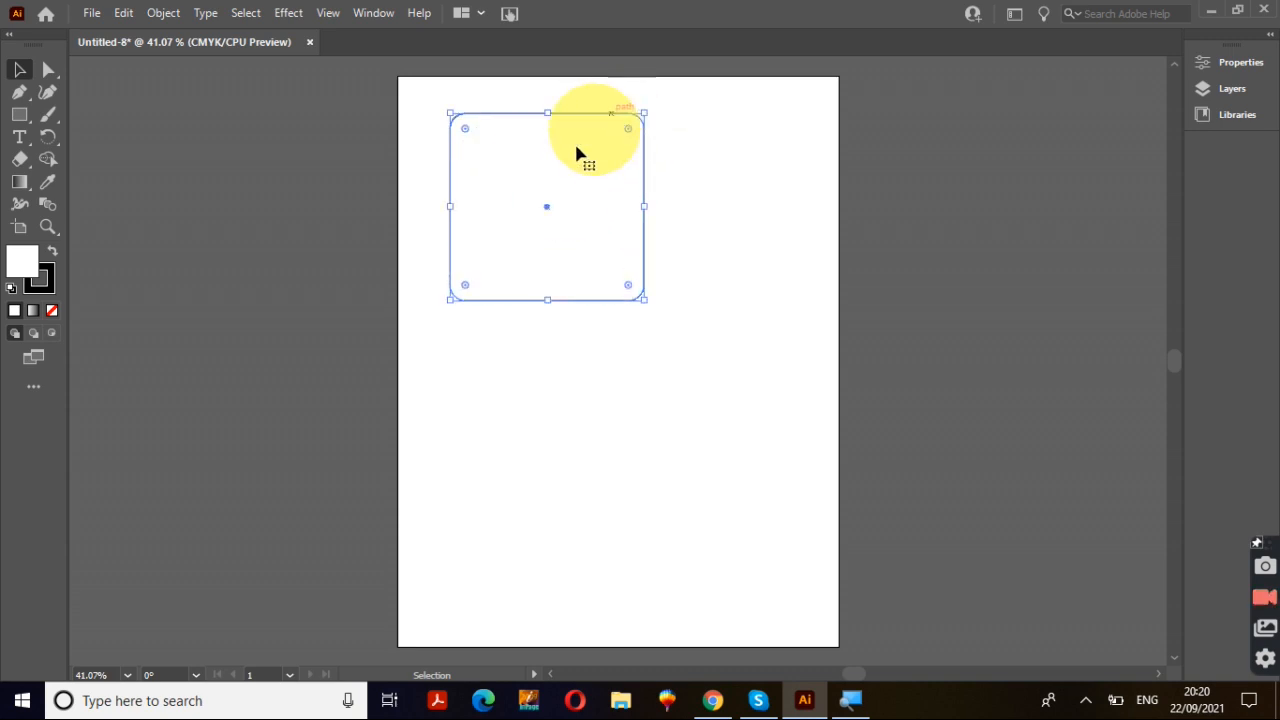
# - Undo a trial rotation of the rounded rectangle and shrink it to roughly half its size toward its upper-left corner
pyautogui.moveTo(654, 109); pyautogui.dragTo(725, 225)
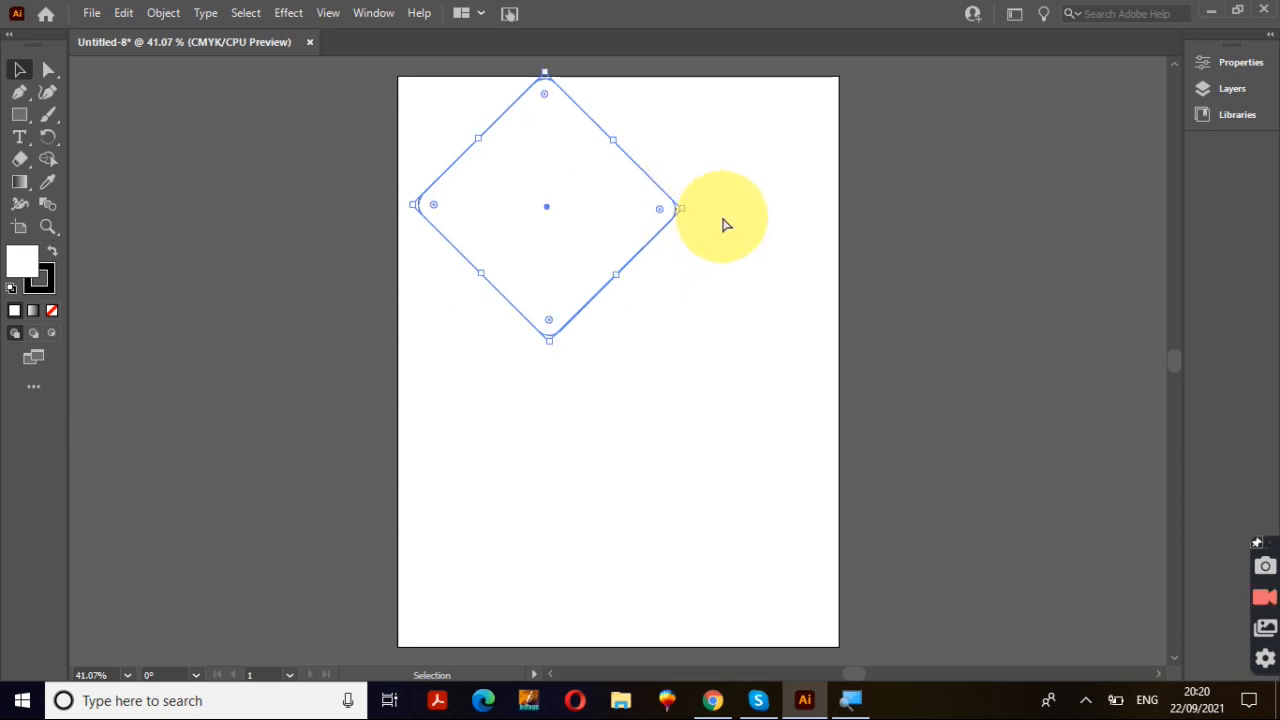
pyautogui.hotkey('ctrl', 'z')
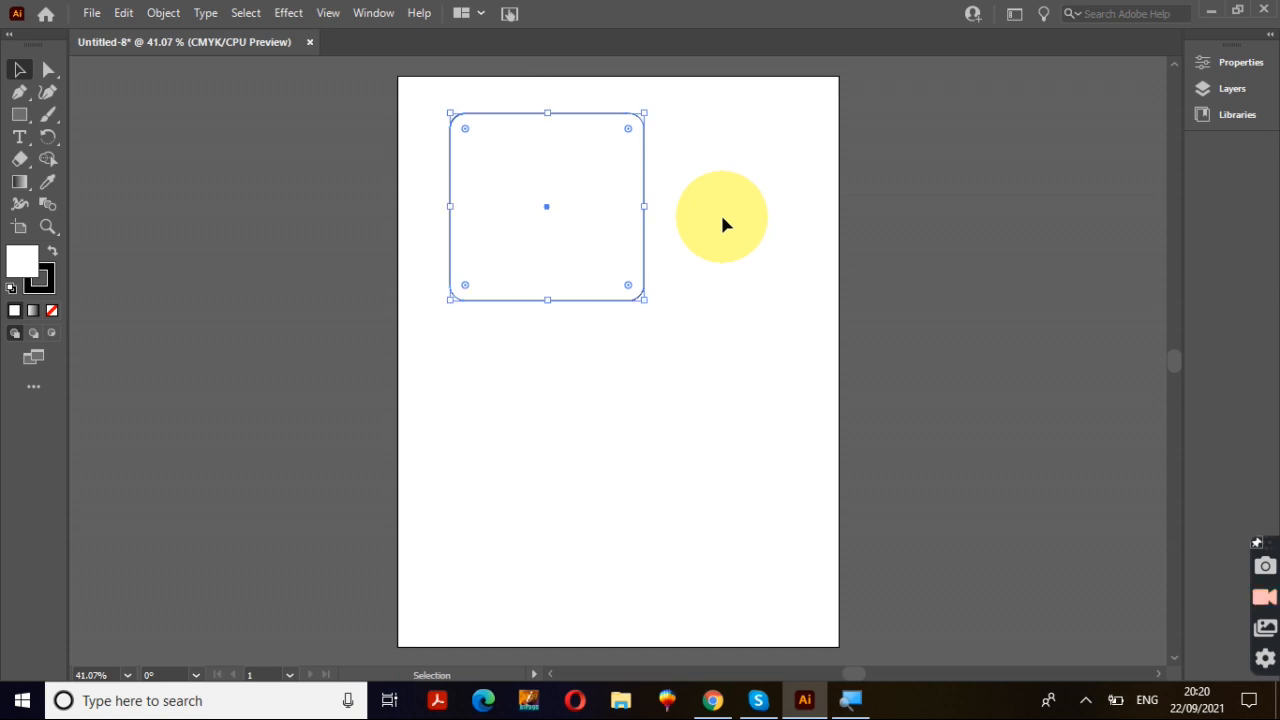
pyautogui.moveTo(648, 301); pyautogui.dragTo(561, 201)
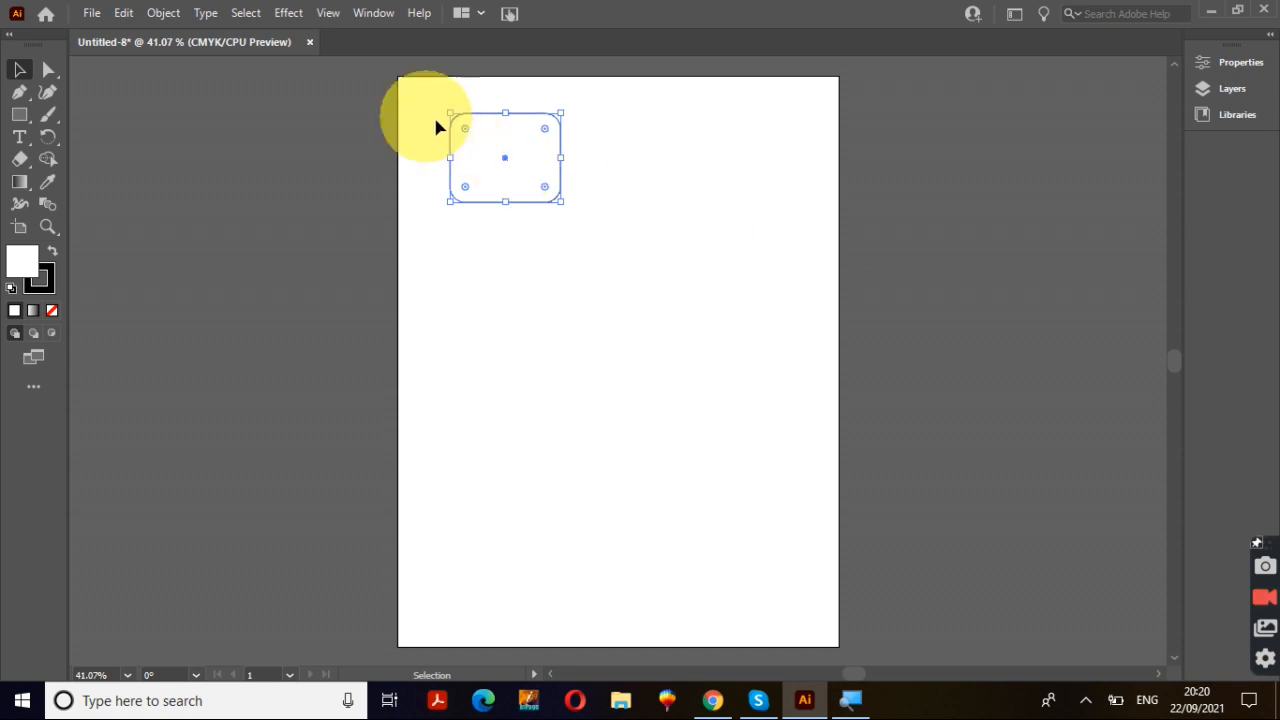
# - Duplicate the rounded rectangle to place four copies in two rows of two below the original
pyautogui.moveTo(490, 160); pyautogui.dragTo(494, 287)
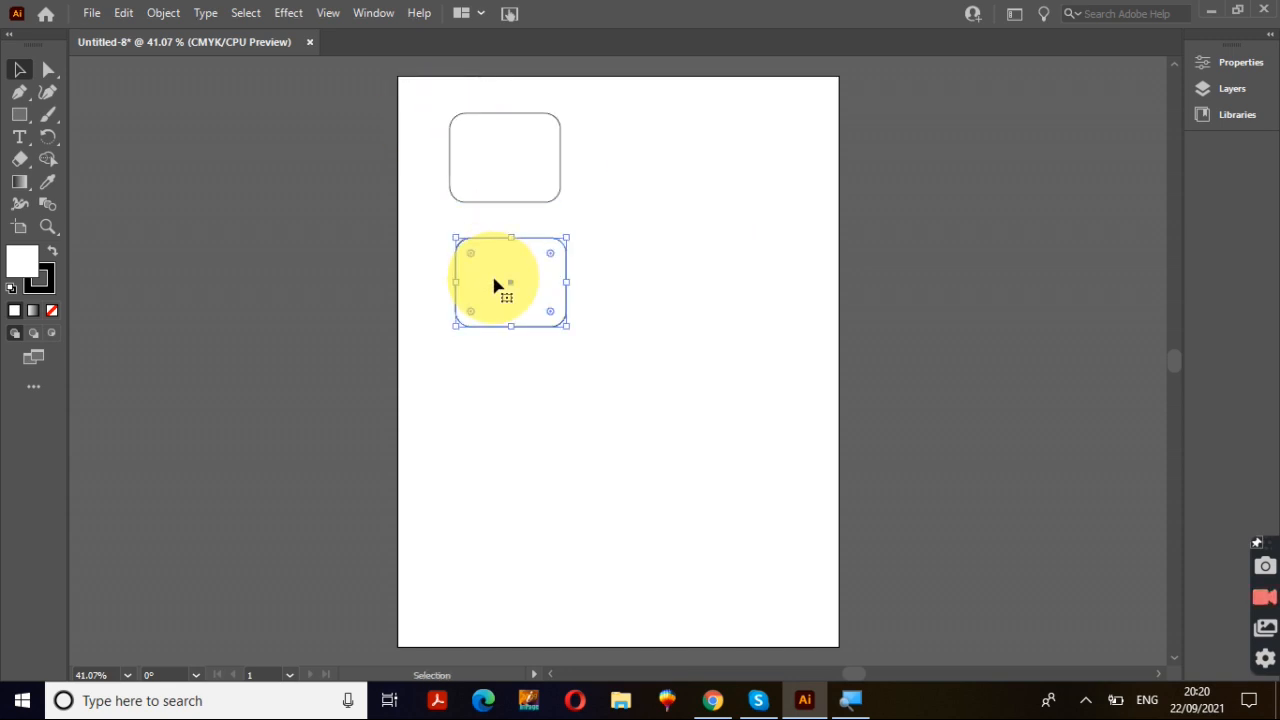
pyautogui.moveTo(489, 269); pyautogui.dragTo(624, 404)
pyautogui.moveTo(624, 404); pyautogui.dragTo(500, 404)
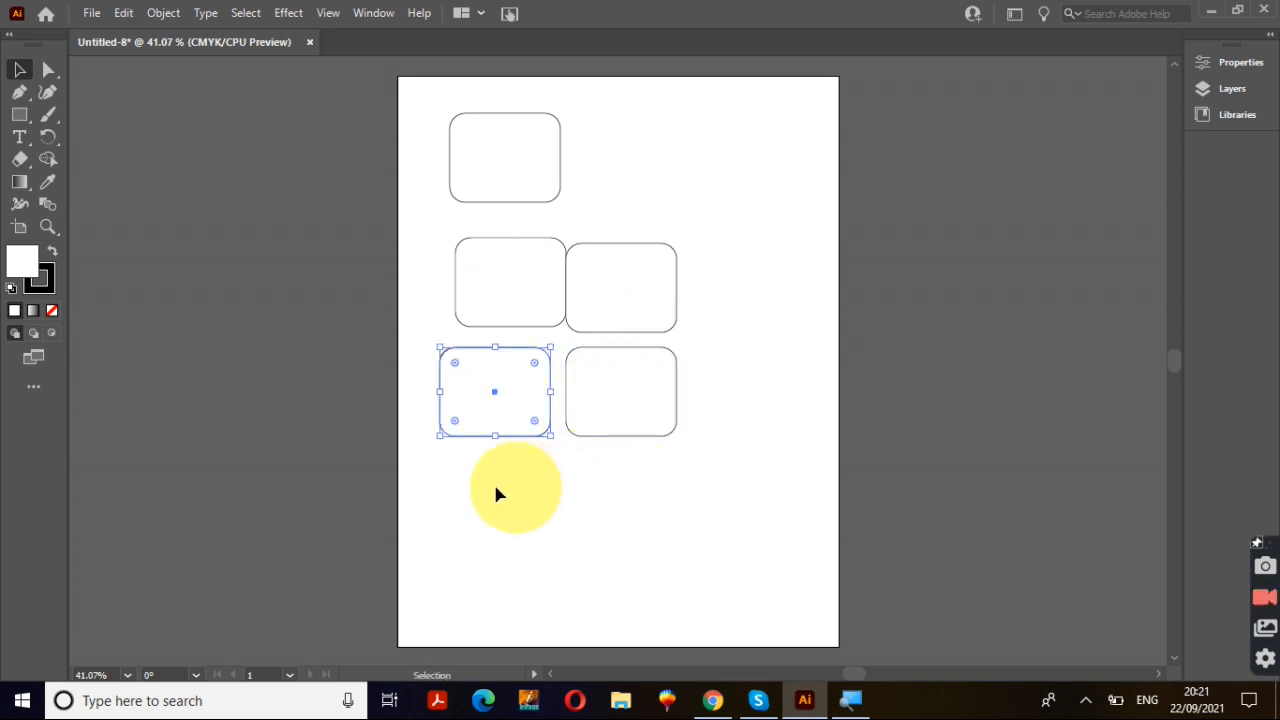
# - Delete all the rounded rectangles and draw a small rectangle, about twice as wide as tall, in the upper part of the artboard
pyautogui.moveTo(437, 483); pyautogui.dragTo(688, 141)
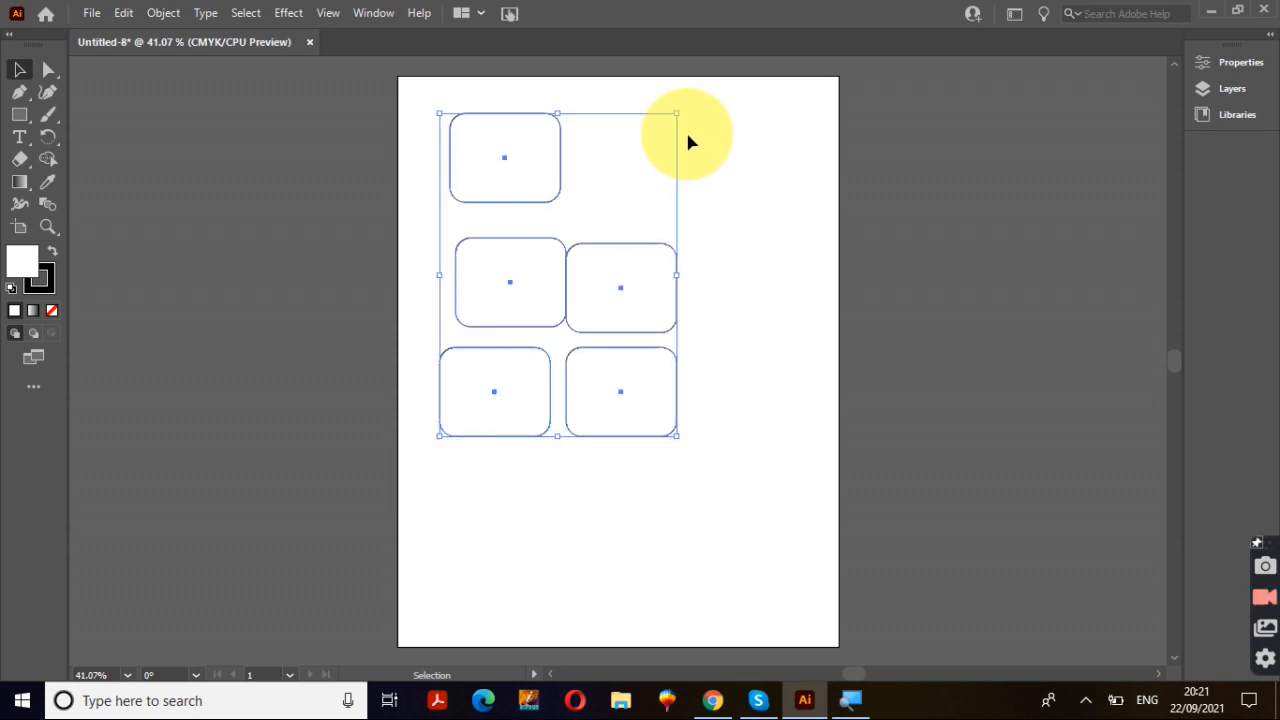
pyautogui.press('Delete')
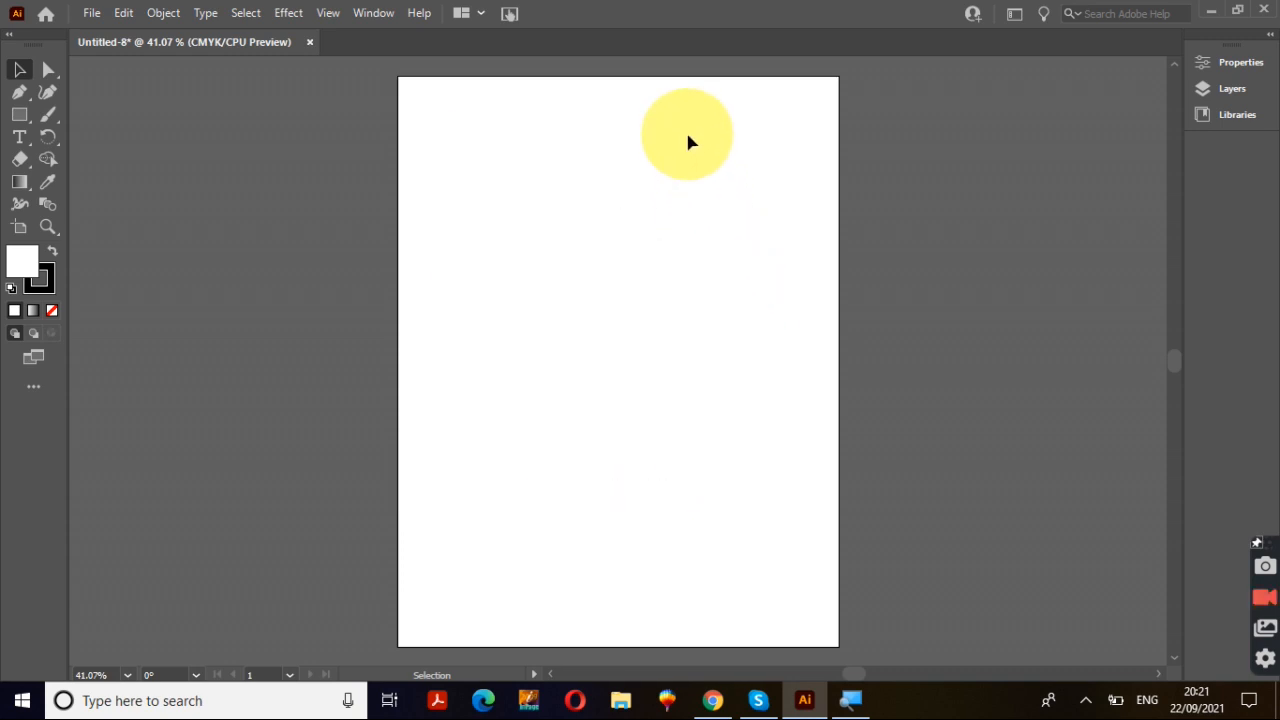
pyautogui.click(19, 114)
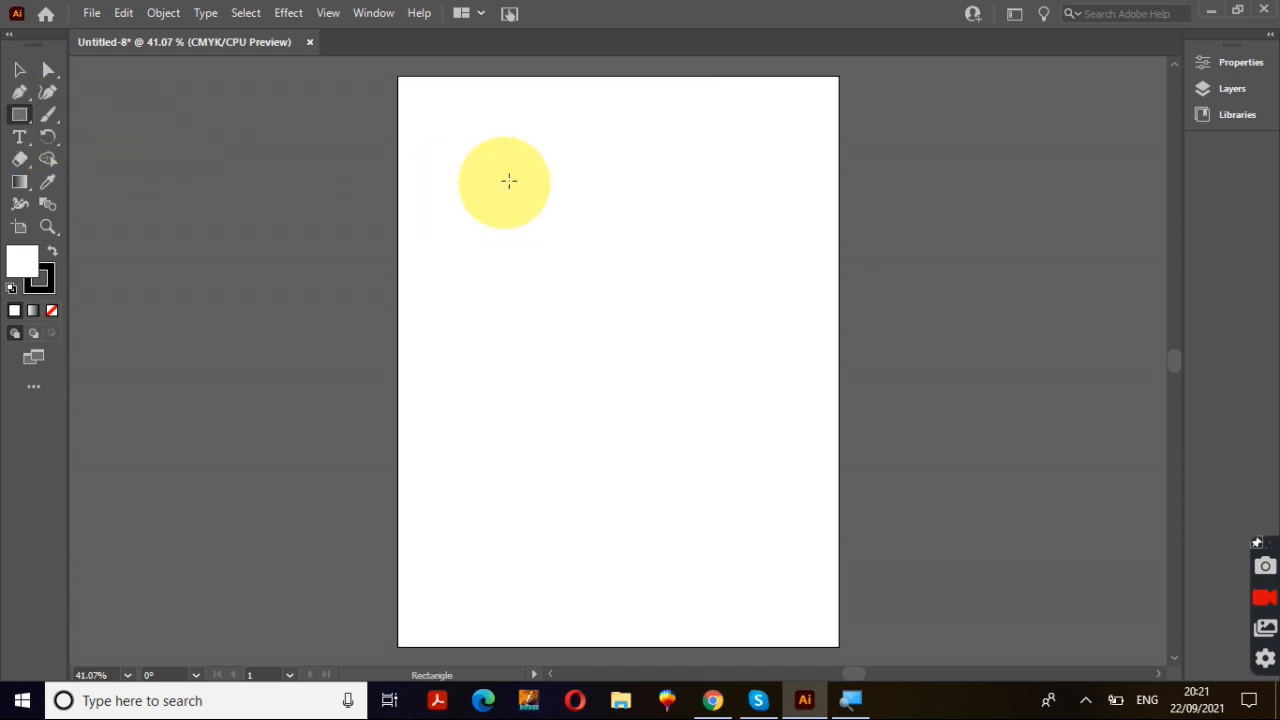
pyautogui.moveTo(479, 137); pyautogui.dragTo(606, 206)
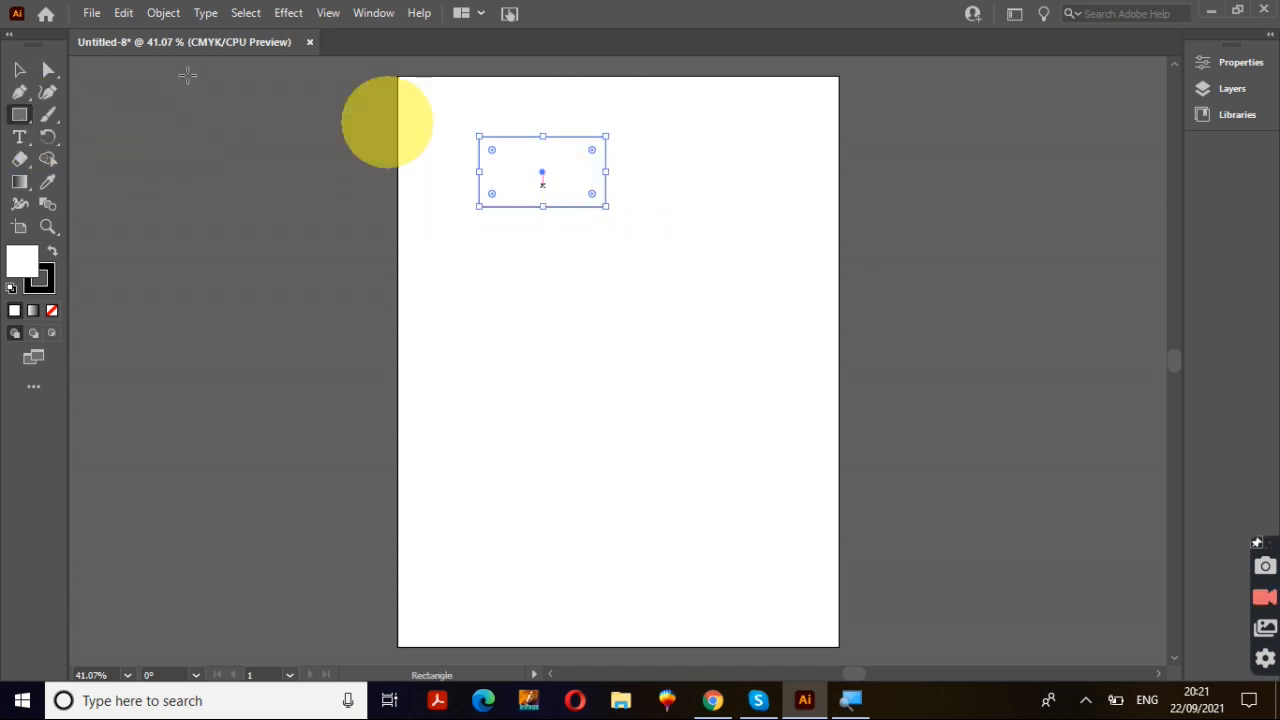
# - Narrow the rectangle to half its width and repeat a copy downward four times to form an evenly spaced column of five
pyautogui.click(24, 72)
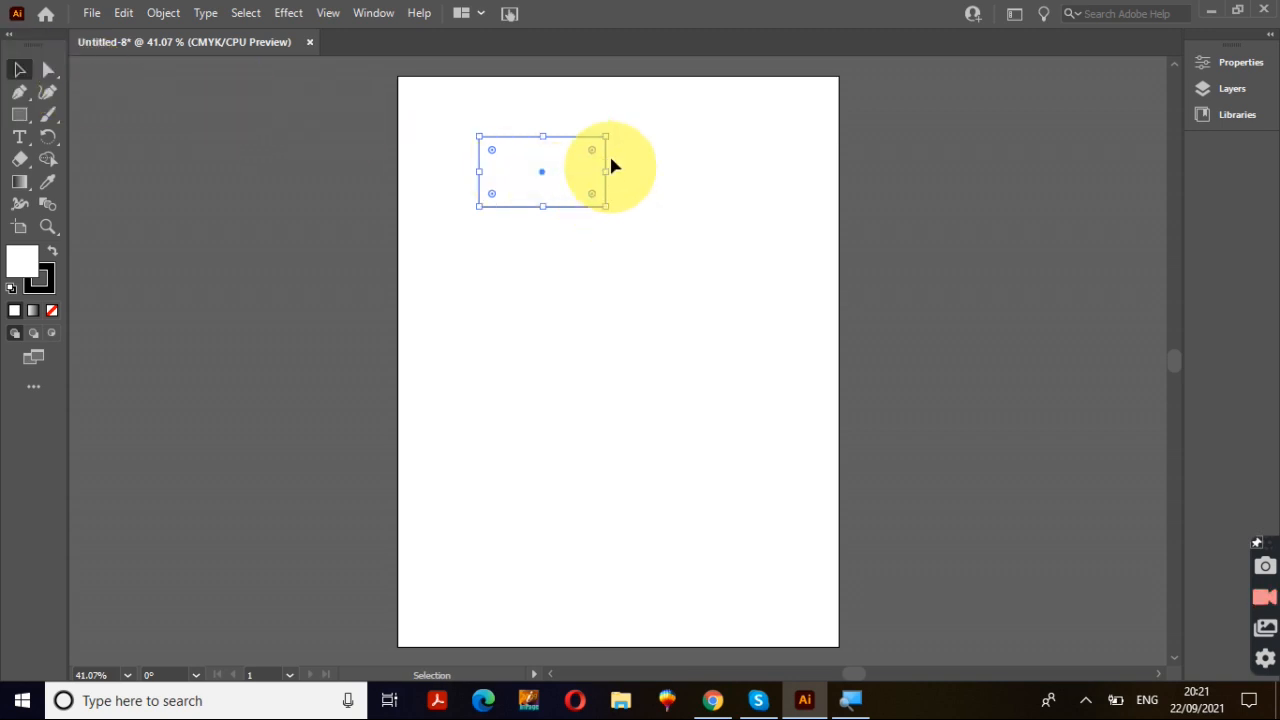
pyautogui.moveTo(606, 171); pyautogui.dragTo(511, 262)
pyautogui.hotkey('ctrl', 'd')
pyautogui.hotkey('ctrl', 'd')
pyautogui.hotkey('ctrl', 'd')
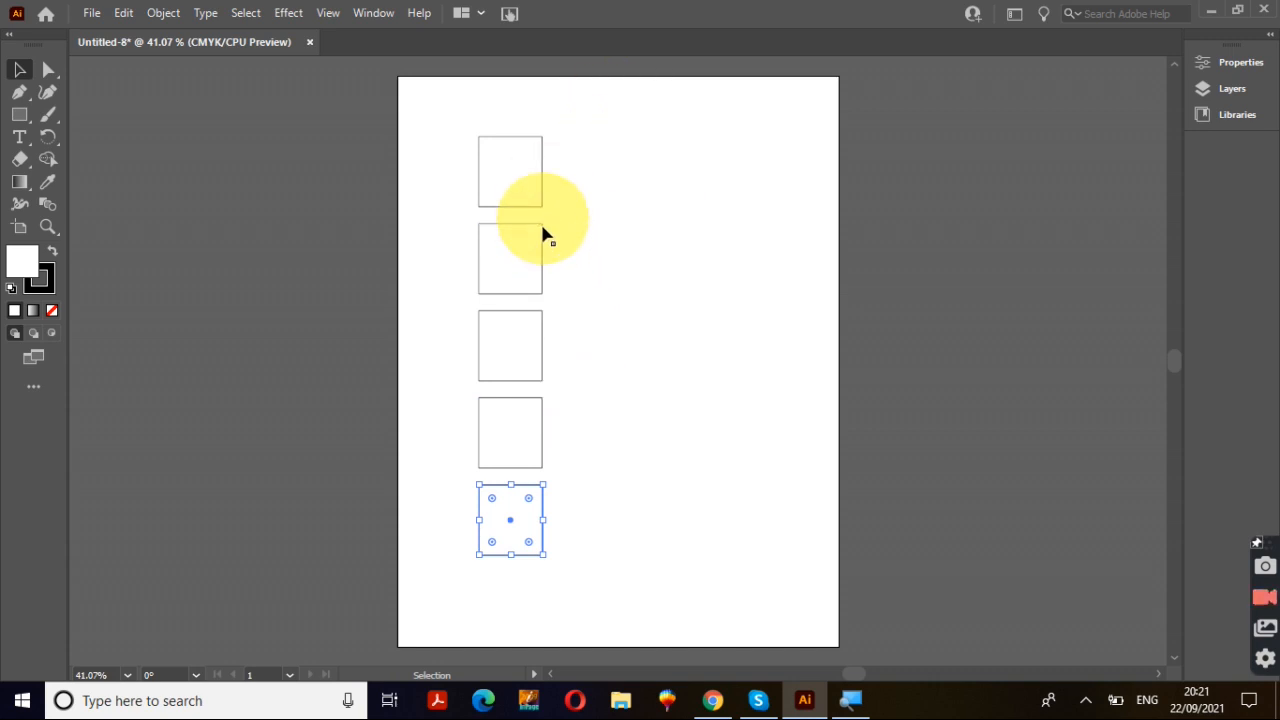
pyautogui.click(601, 259)
pyautogui.moveTo(602, 127); pyautogui.dragTo(430, 589)
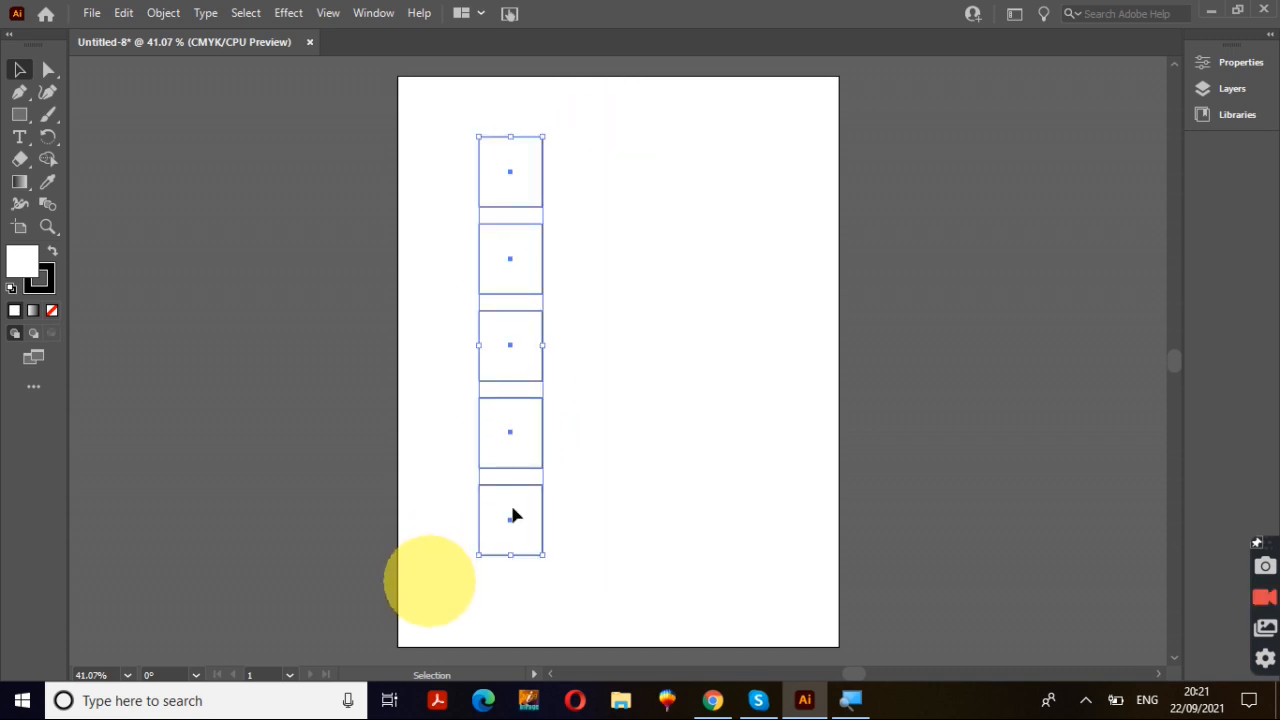
pyautogui.click(631, 397)
pyautogui.hotkey('ctrl', 'a')
pyautogui.click(631, 397)
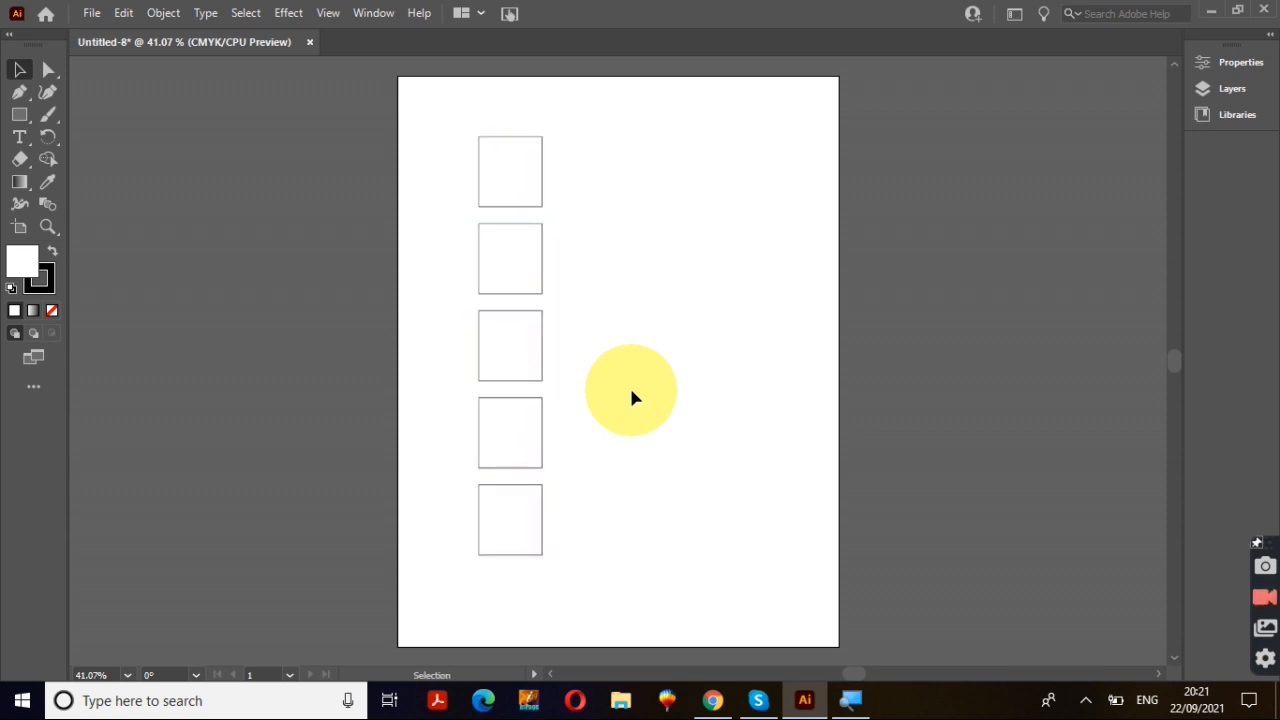
pyautogui.moveTo(597, 122); pyautogui.dragTo(431, 603)
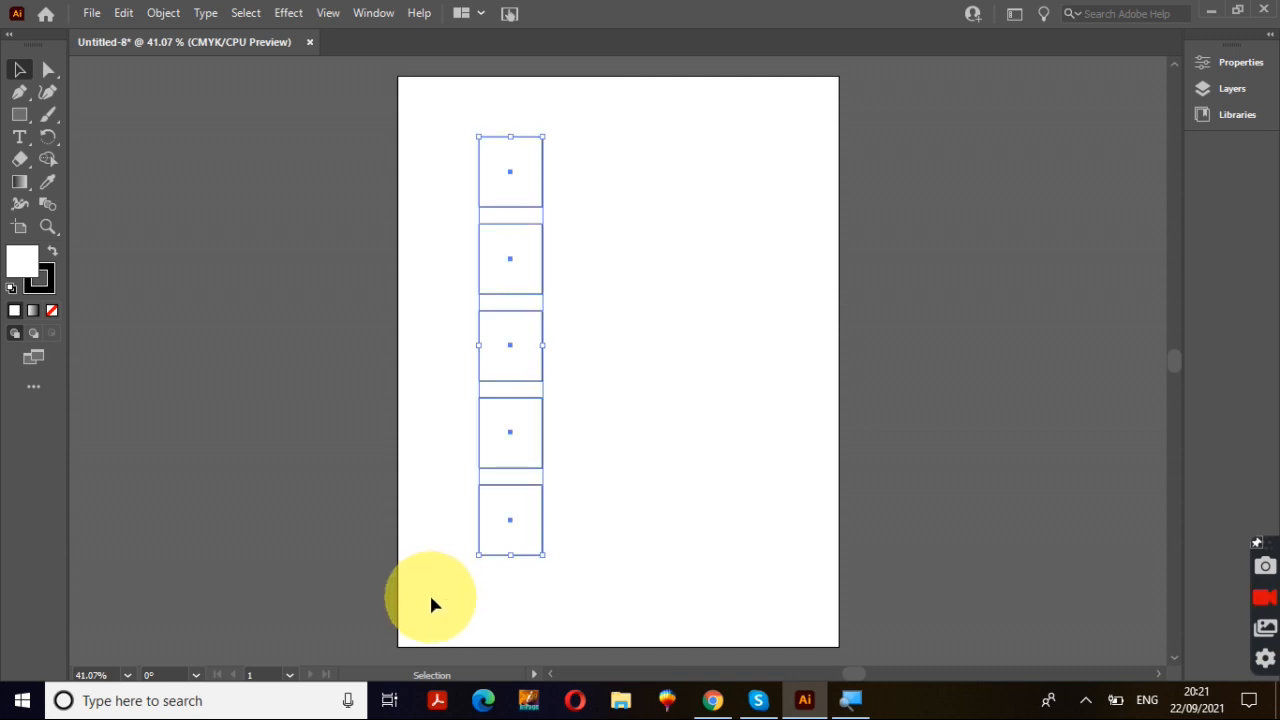
pyautogui.click(521, 368)
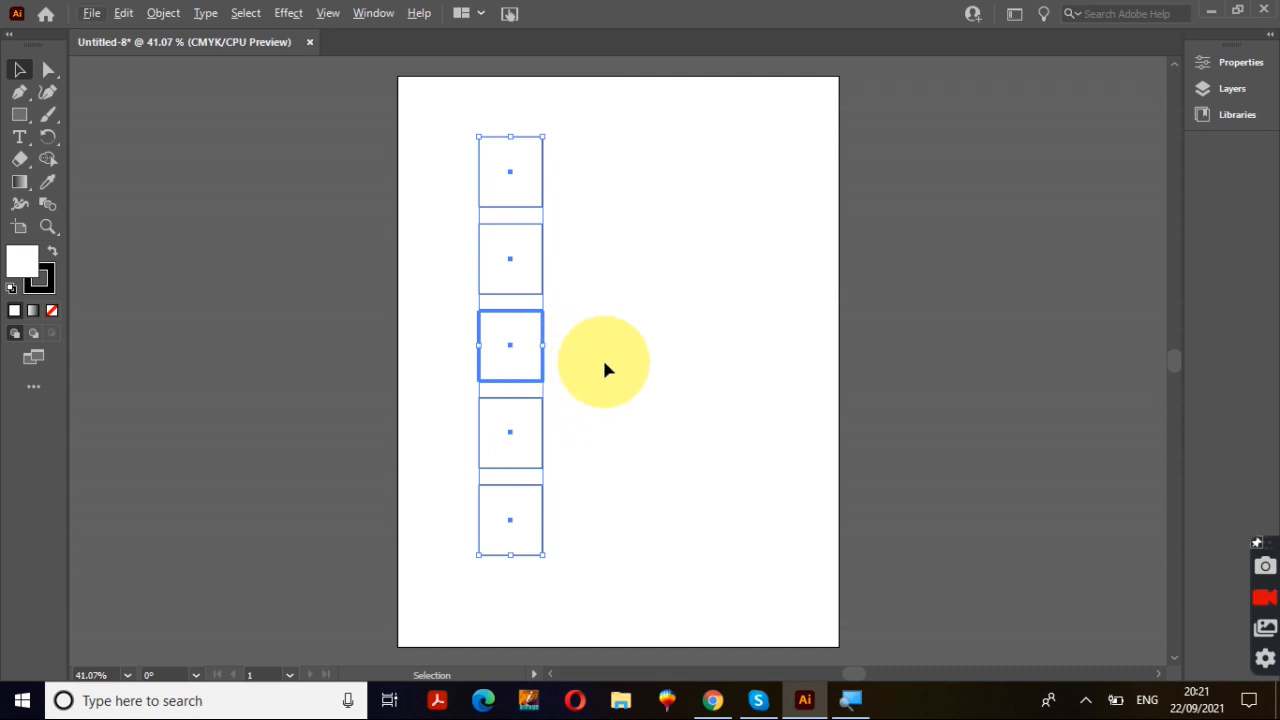
pyautogui.click(593, 287)
# - Select the whole column of rectangles and repeat a copy to the right four times to form a five-by-five grid
pyautogui.moveTo(584, 96); pyautogui.dragTo(430, 592)
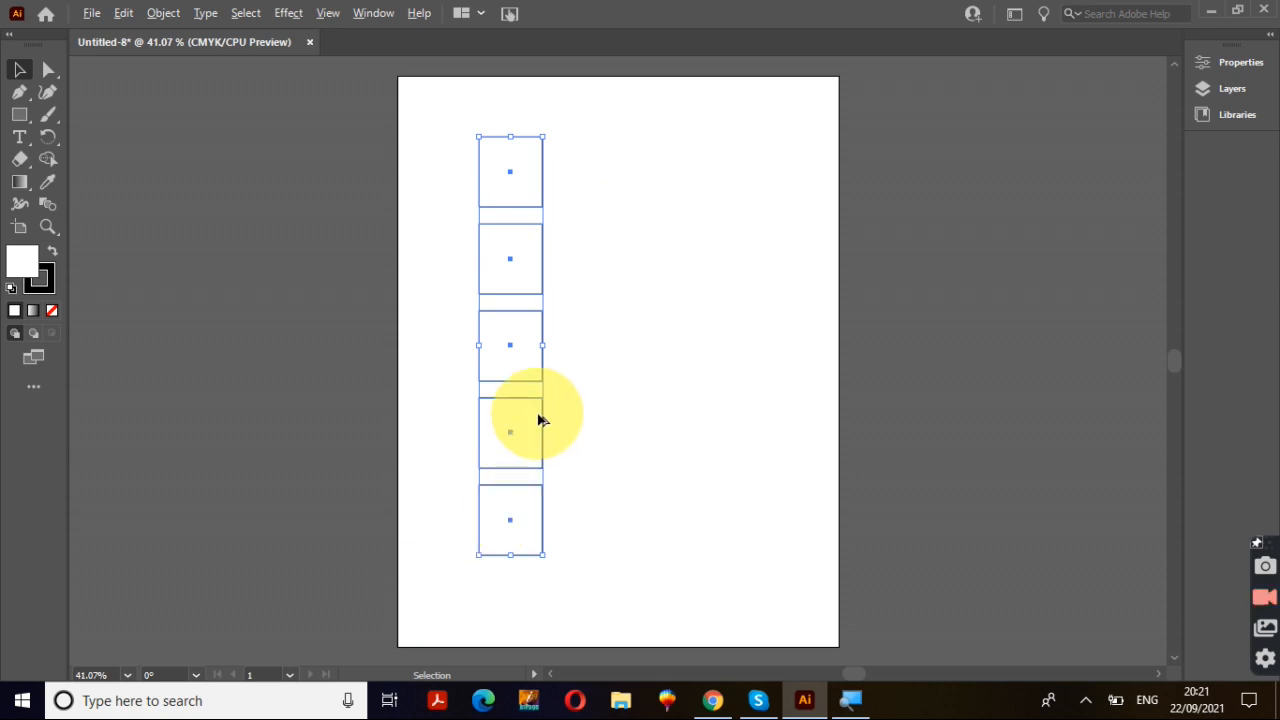
pyautogui.moveTo(563, 420); pyautogui.dragTo(617, 421)
pyautogui.hotkey('ctrl', 'd')
pyautogui.hotkey('ctrl', 'd')
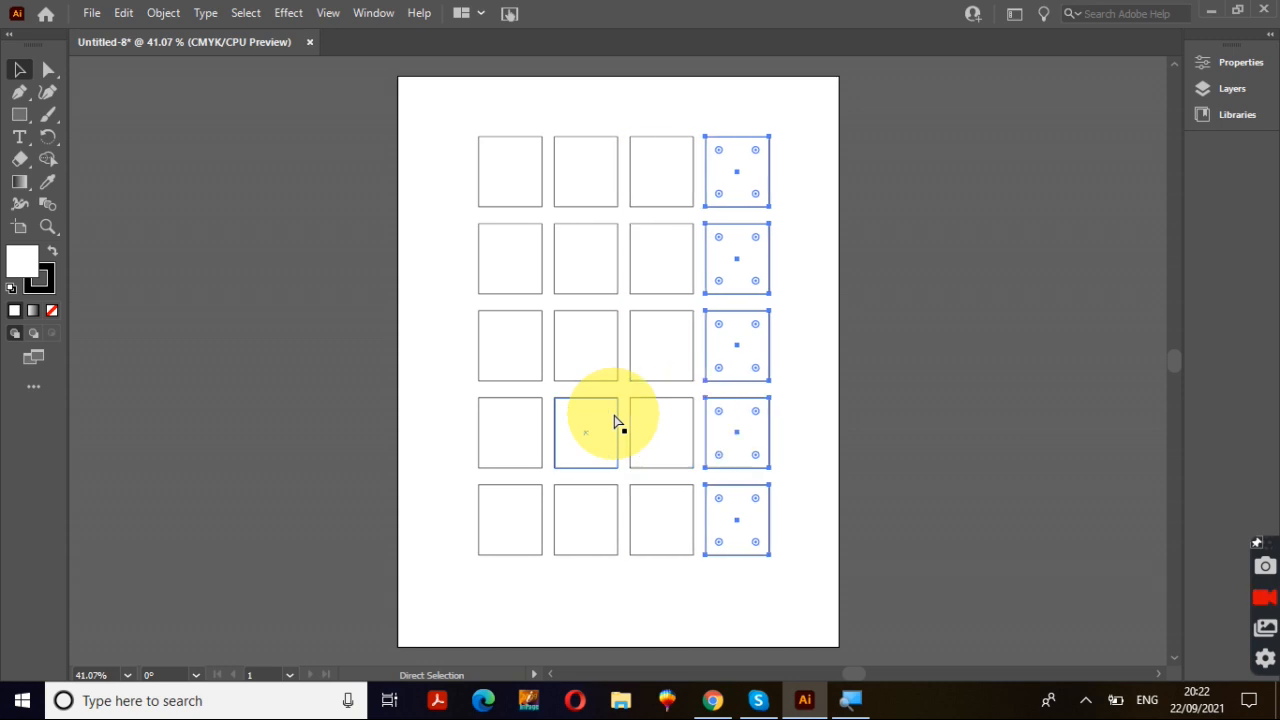
pyautogui.hotkey('ctrl', 'd')
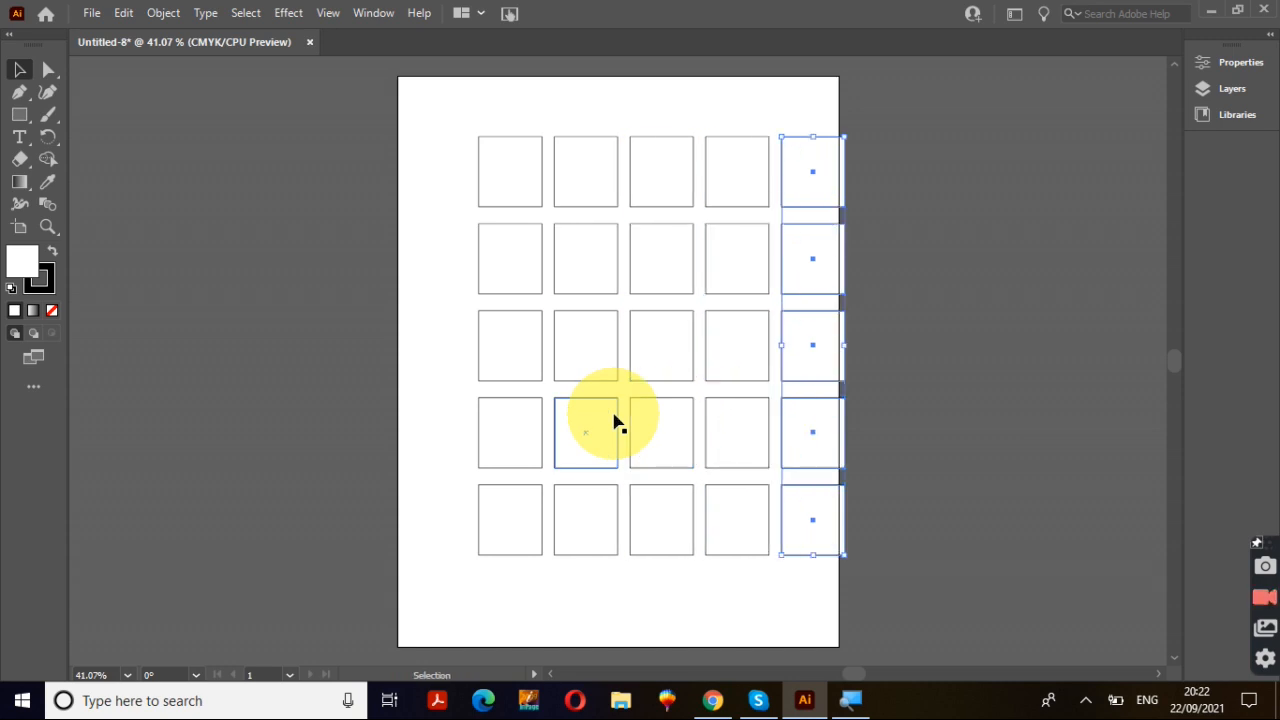